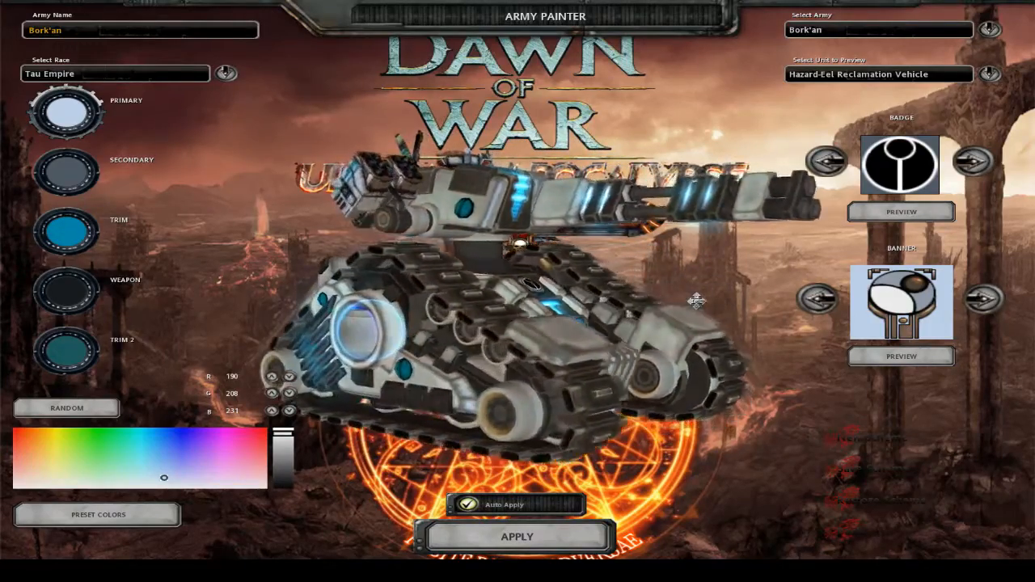
Rotate the Hazard-Eel Reclamation Vehicle preview to inspect the model from different sides
{"action": "left_click_drag", "start_coordinate": [396, 324], "coordinate": [670, 332]}
{"action": "left_click_drag", "start_coordinate": [422, 337], "coordinate": [816, 299]}
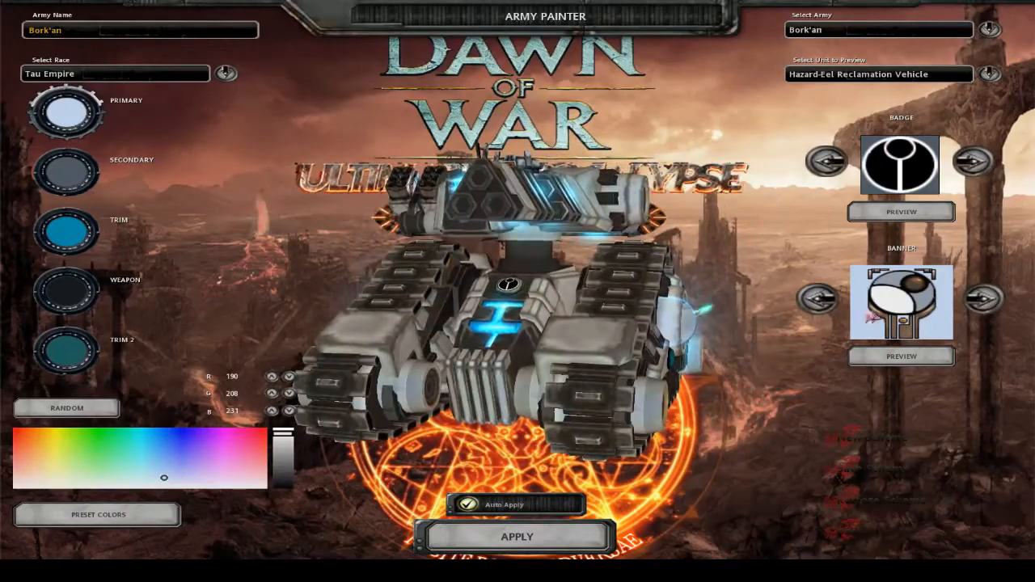
{"action": "left_click_drag", "start_coordinate": [465, 311], "coordinate": [542, 323]}
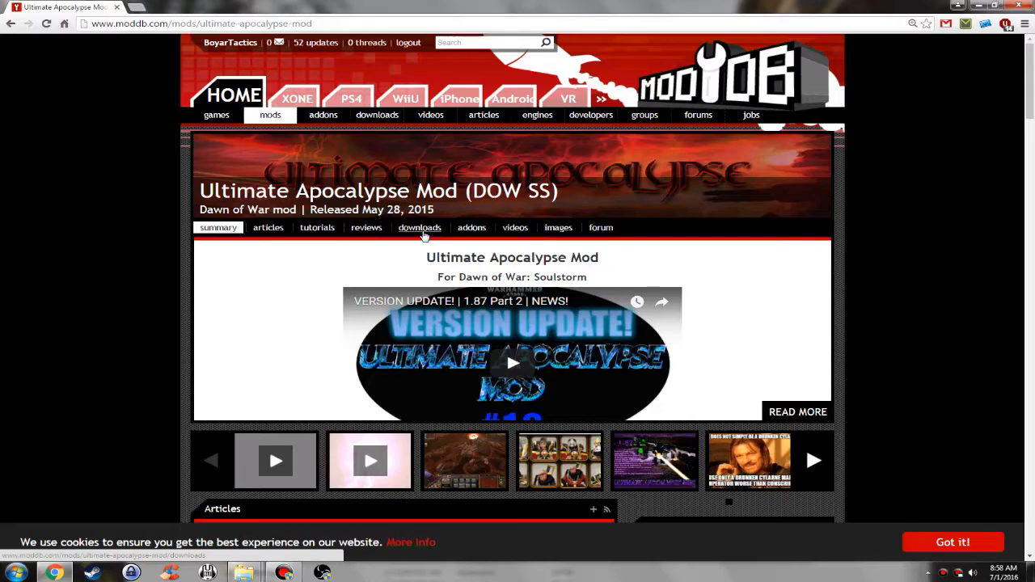
Look through the Ultimate Apocalypse Mod summary page on Mod DB in Chrome, covering the June 2016 news, the articles and the downloads list
{"action": "scroll", "coordinate": [291, 326], "scroll_direction": "down", "scroll_amount": 5}
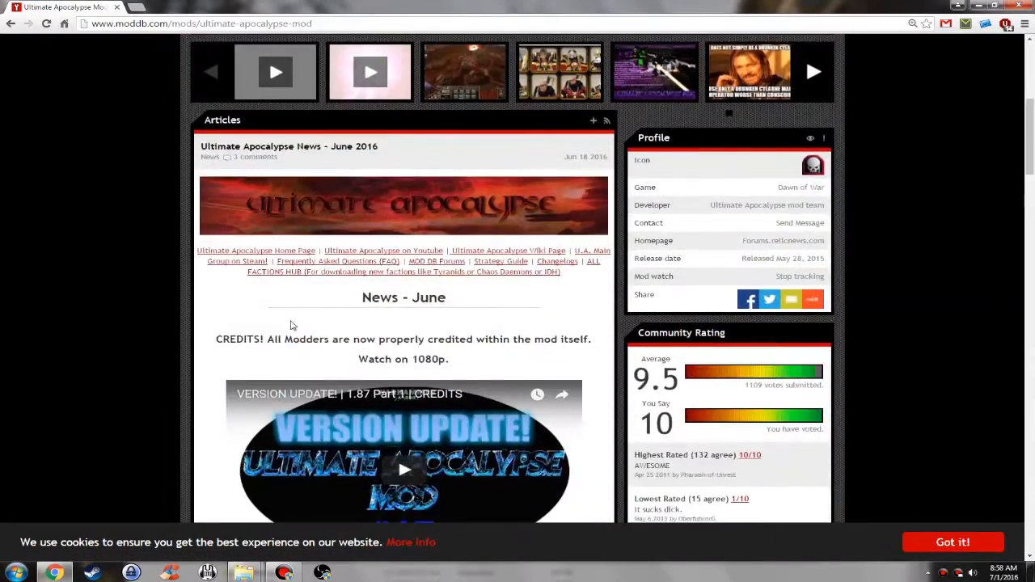
{"action": "scroll", "coordinate": [291, 326], "scroll_direction": "down", "scroll_amount": 6}
{"action": "scroll", "coordinate": [290, 321], "scroll_direction": "up", "scroll_amount": 2}
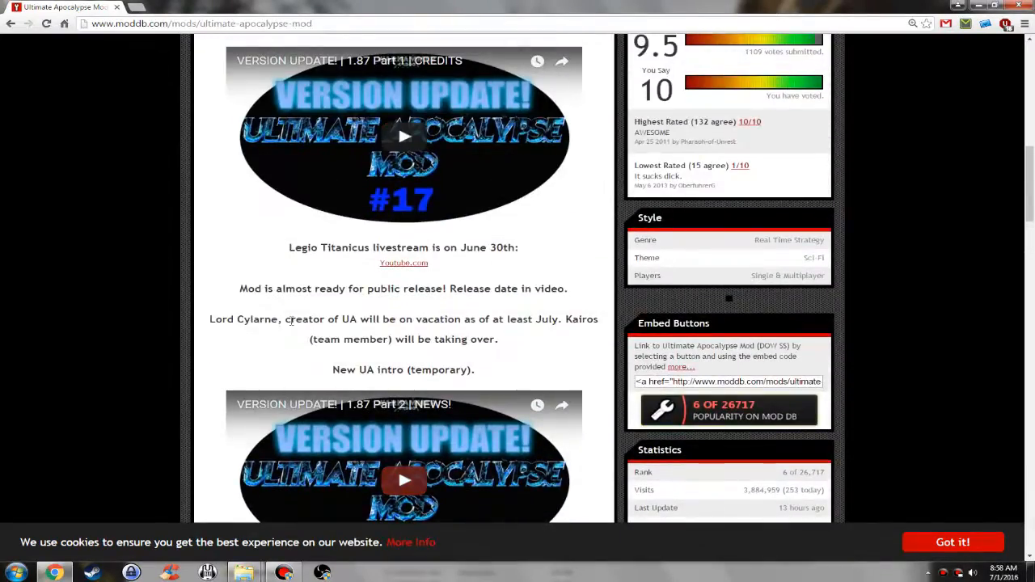
{"action": "scroll", "coordinate": [289, 321], "scroll_direction": "up", "scroll_amount": 2}
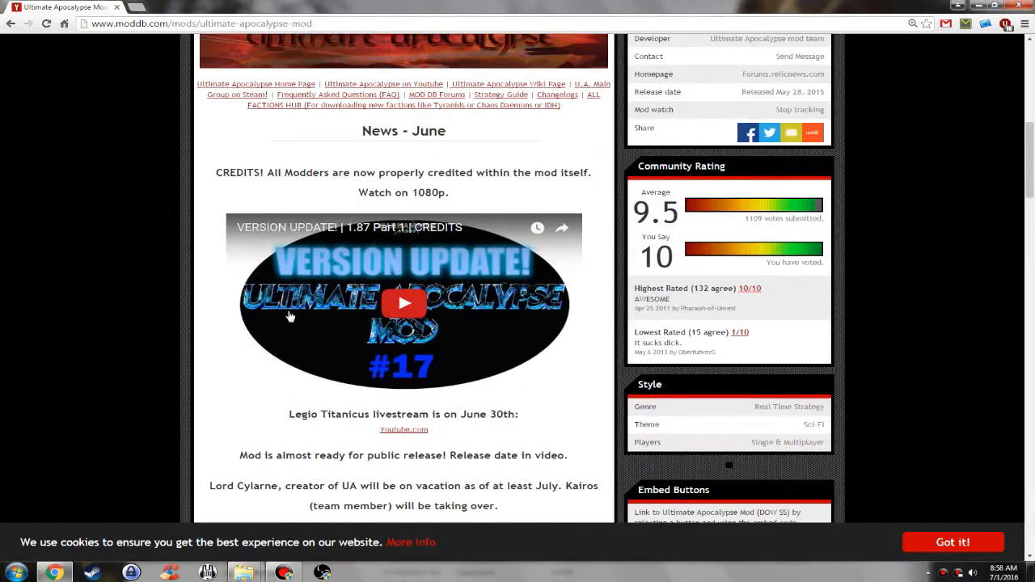
{"action": "scroll", "coordinate": [289, 317], "scroll_direction": "down", "scroll_amount": 11}
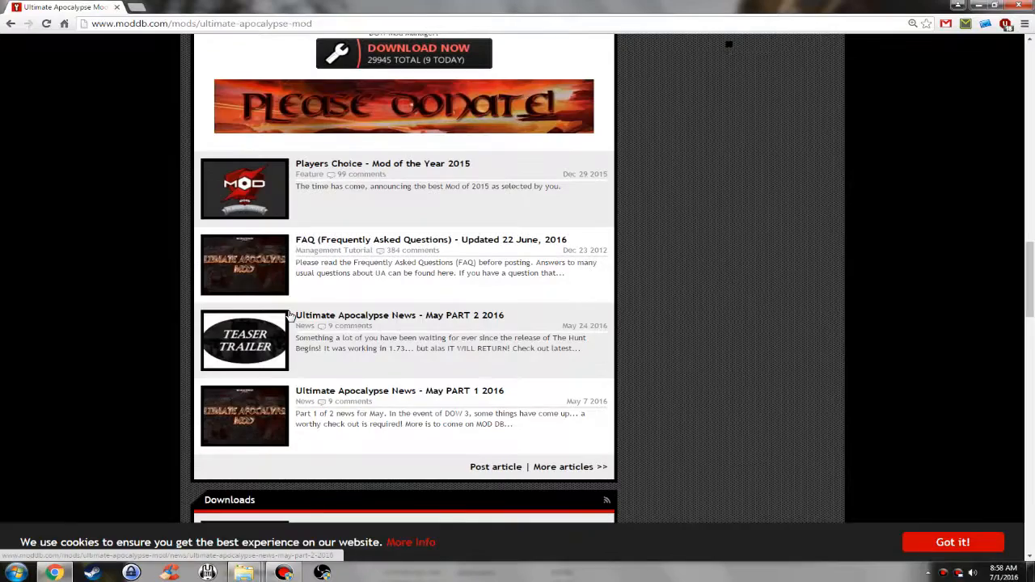
{"action": "scroll", "coordinate": [289, 314], "scroll_direction": "down", "scroll_amount": 5}
{"action": "scroll", "coordinate": [290, 312], "scroll_direction": "up", "scroll_amount": 2}
{"action": "scroll", "coordinate": [289, 311], "scroll_direction": "down", "scroll_amount": 2}
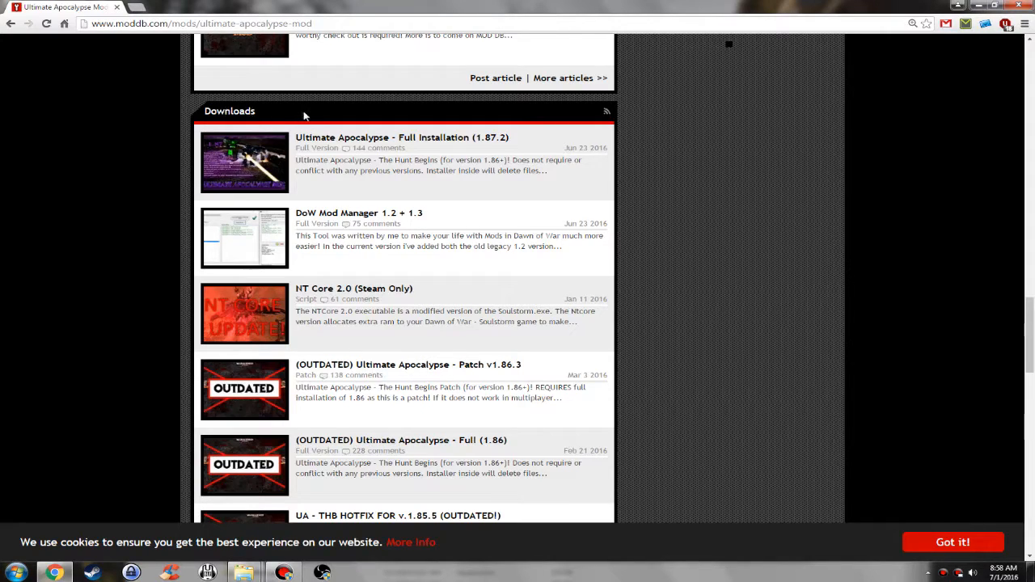
{"action": "scroll", "coordinate": [404, 299], "scroll_direction": "down", "scroll_amount": 3}
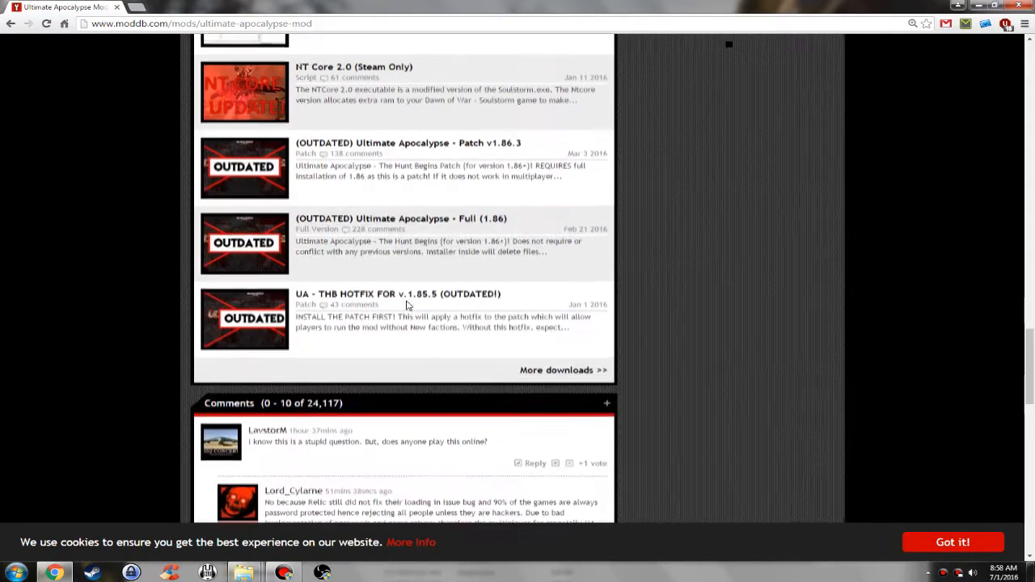
{"action": "scroll", "coordinate": [408, 305], "scroll_direction": "up", "scroll_amount": 5}
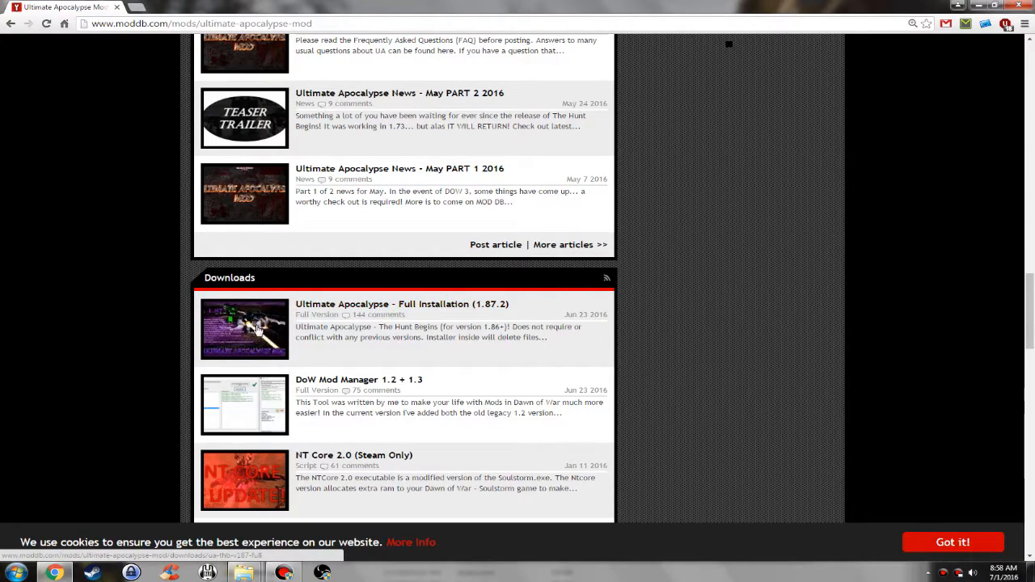
Open the Ultimate Apocalypse - Full Installation (1.87.2) page and start downloading UA-THB-v1.87-FULL.7z
{"action": "left_click", "coordinate": [494, 312]}
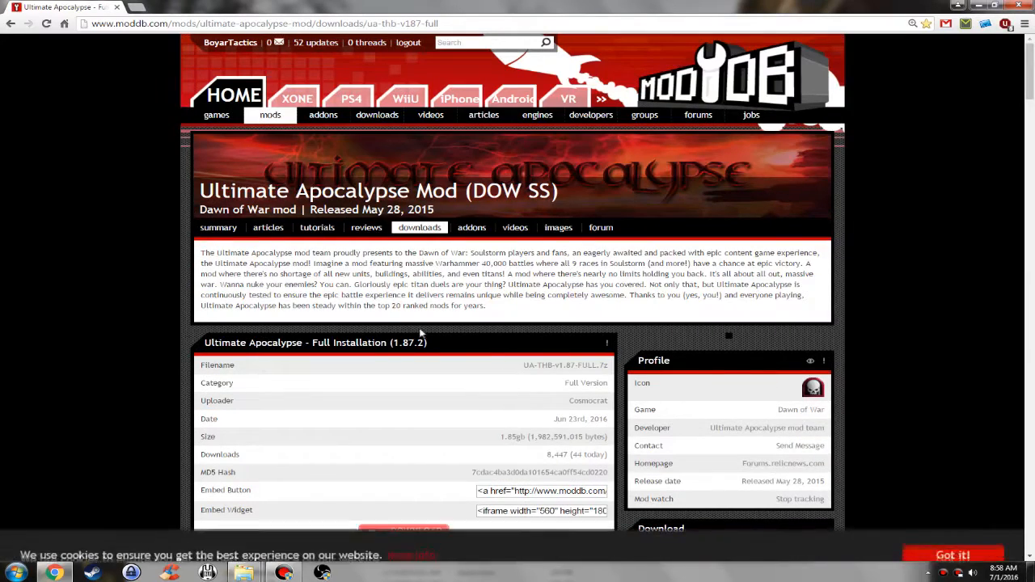
{"action": "scroll", "coordinate": [421, 330], "scroll_direction": "down", "scroll_amount": 5}
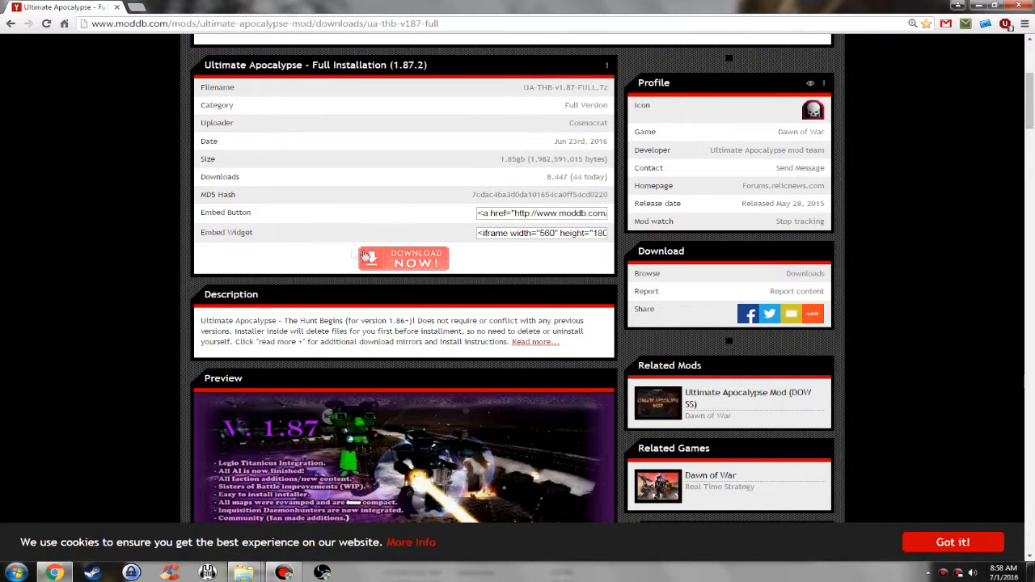
{"action": "left_click", "coordinate": [415, 263]}
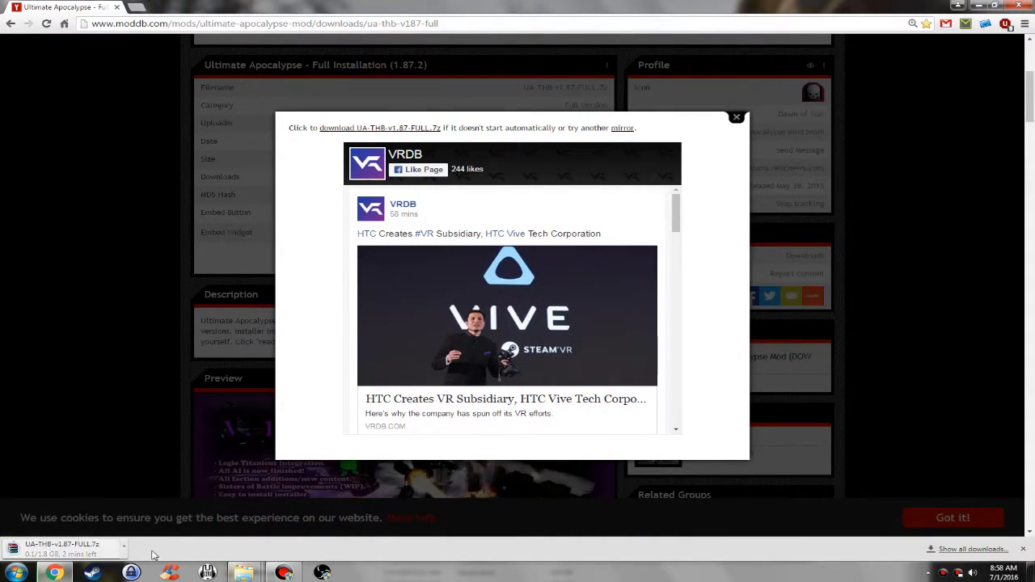
Cancel the UA-THB-v1.87-FULL.7z download and close the download pop-up
{"action": "right_click", "coordinate": [91, 551]}
{"action": "left_click", "coordinate": [161, 536]}
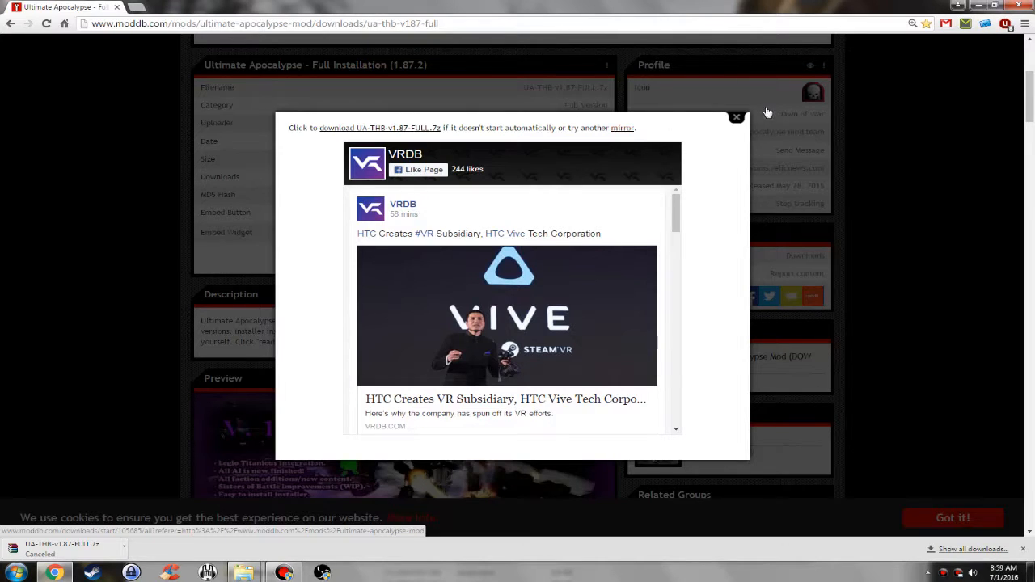
{"action": "left_click", "coordinate": [734, 118]}
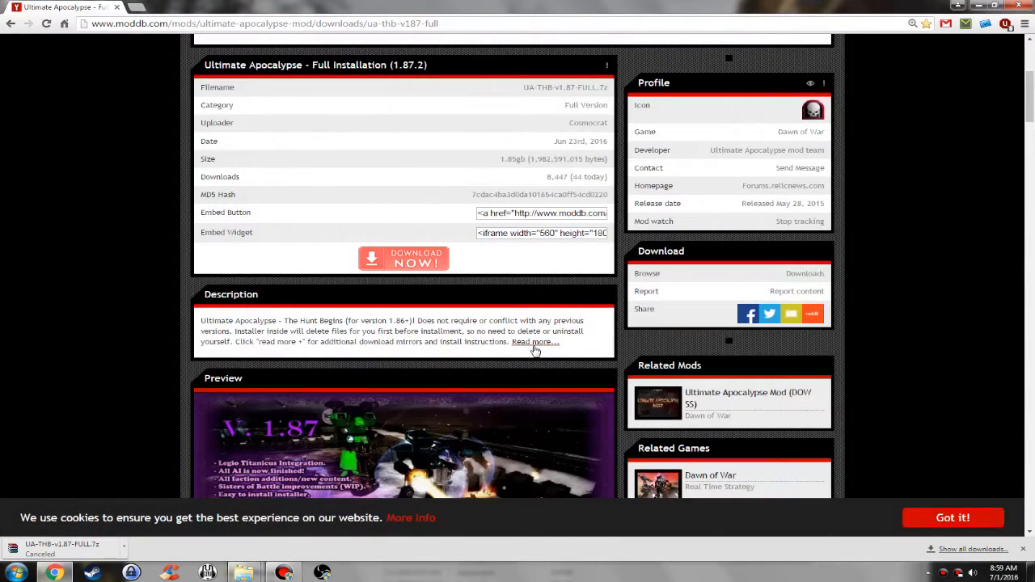
Expand the full description of the 1.87.2 download and read its mirrors, requirements and installation sections
{"action": "left_click", "coordinate": [535, 344]}
{"action": "scroll", "coordinate": [533, 348], "scroll_direction": "down", "scroll_amount": 3}
{"action": "scroll", "coordinate": [521, 323], "scroll_direction": "up", "scroll_amount": 3}
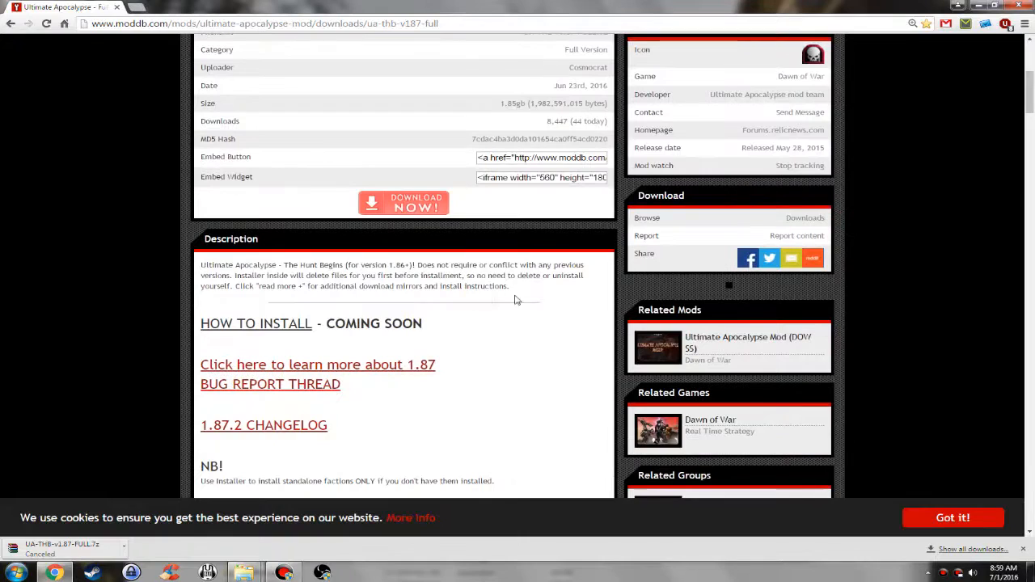
{"action": "scroll", "coordinate": [517, 300], "scroll_direction": "down", "scroll_amount": 3}
{"action": "scroll", "coordinate": [451, 315], "scroll_direction": "down", "scroll_amount": 2}
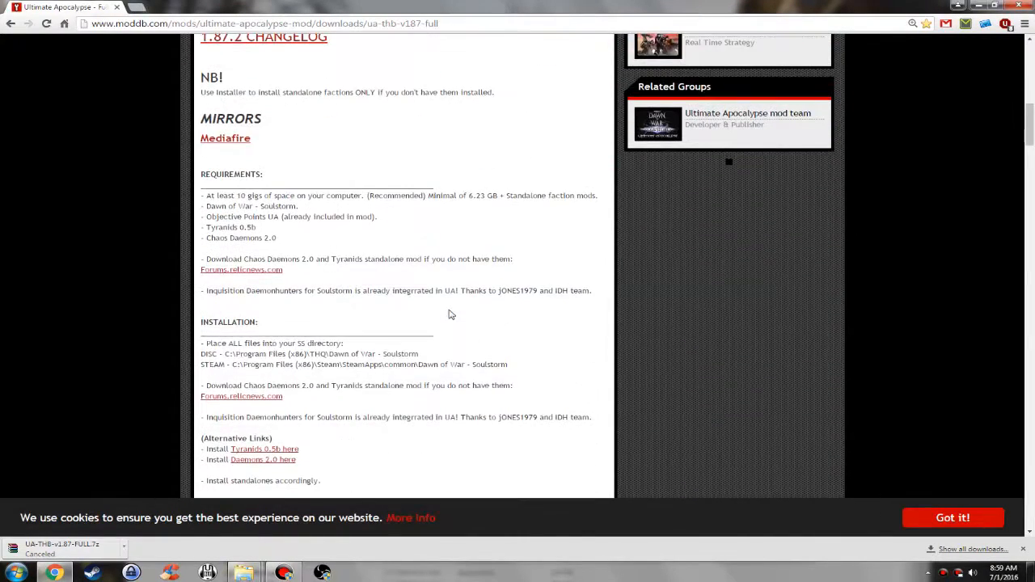
{"action": "scroll", "coordinate": [225, 279], "scroll_direction": "down", "scroll_amount": 2}
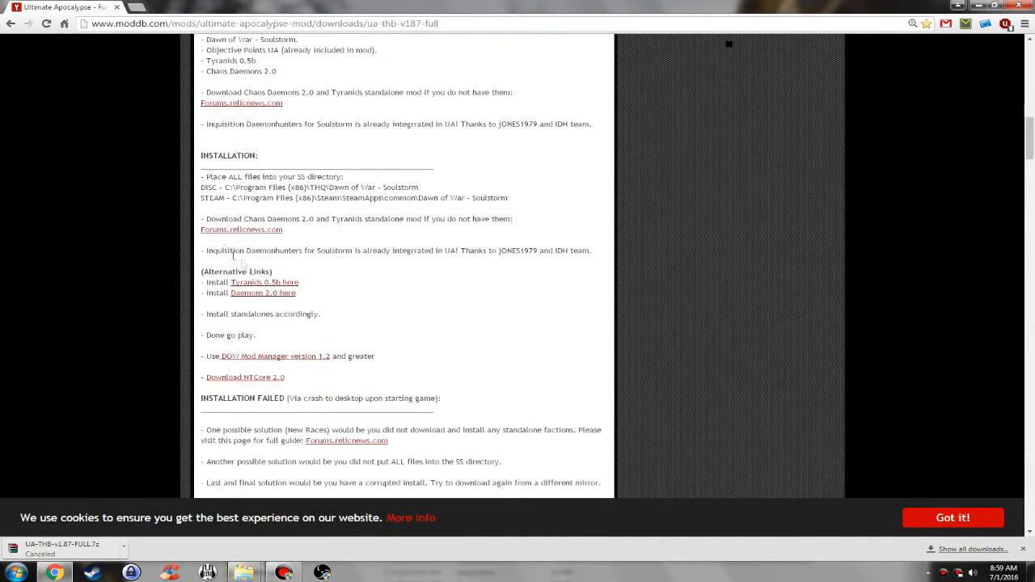
{"action": "scroll", "coordinate": [315, 318], "scroll_direction": "down", "scroll_amount": 1}
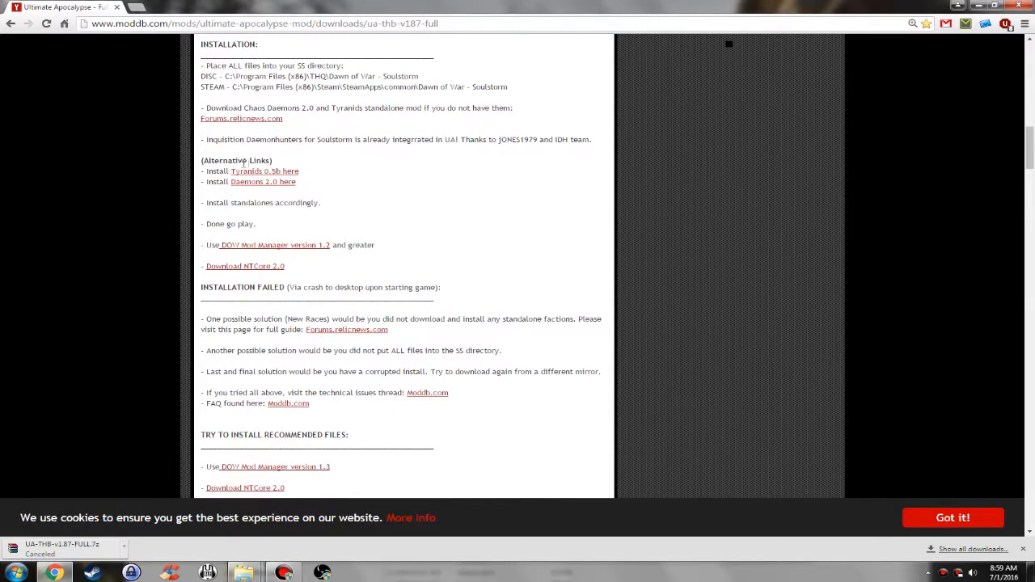
{"action": "scroll", "coordinate": [222, 283], "scroll_direction": "up", "scroll_amount": 4}
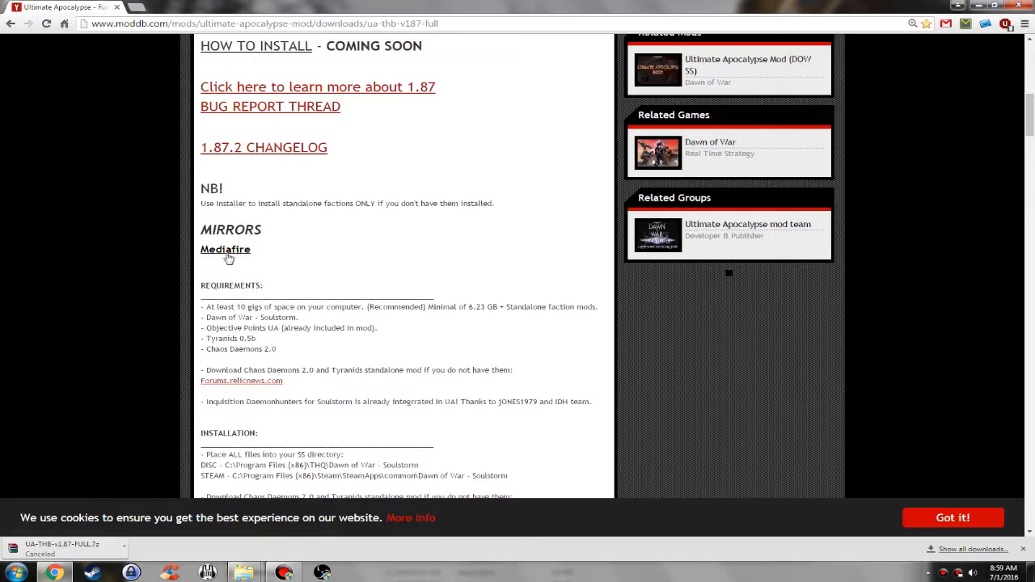
Highlight the Mediafire mirror link and review the surrounding file details and description
{"action": "left_click_drag", "start_coordinate": [257, 253], "coordinate": [196, 253]}
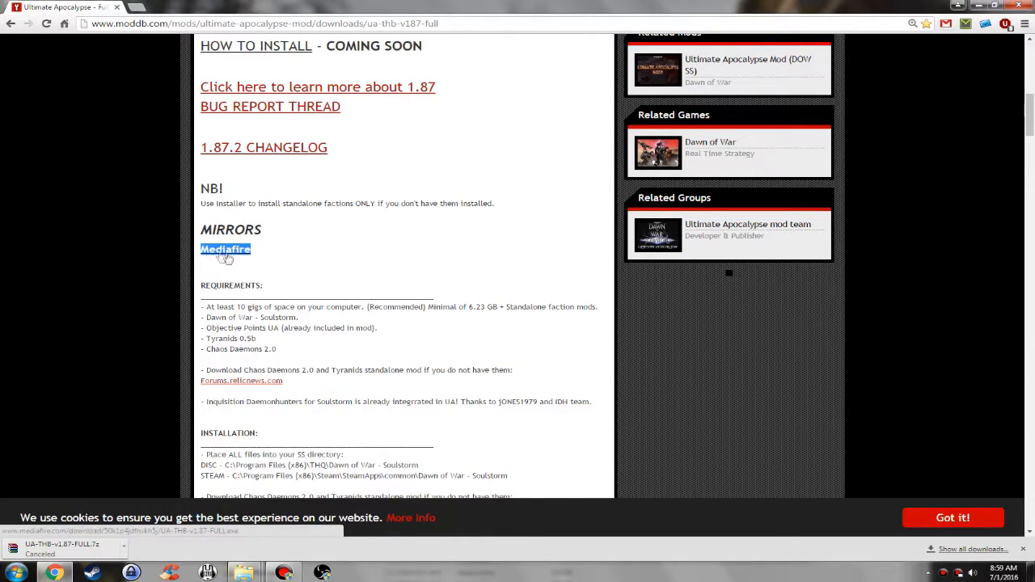
{"action": "scroll", "coordinate": [338, 287], "scroll_direction": "up", "scroll_amount": 2}
{"action": "scroll", "coordinate": [335, 356], "scroll_direction": "up", "scroll_amount": 2}
{"action": "scroll", "coordinate": [338, 372], "scroll_direction": "down", "scroll_amount": 2}
{"action": "scroll", "coordinate": [281, 373], "scroll_direction": "up", "scroll_amount": 2}
{"action": "scroll", "coordinate": [307, 380], "scroll_direction": "down", "scroll_amount": 3}
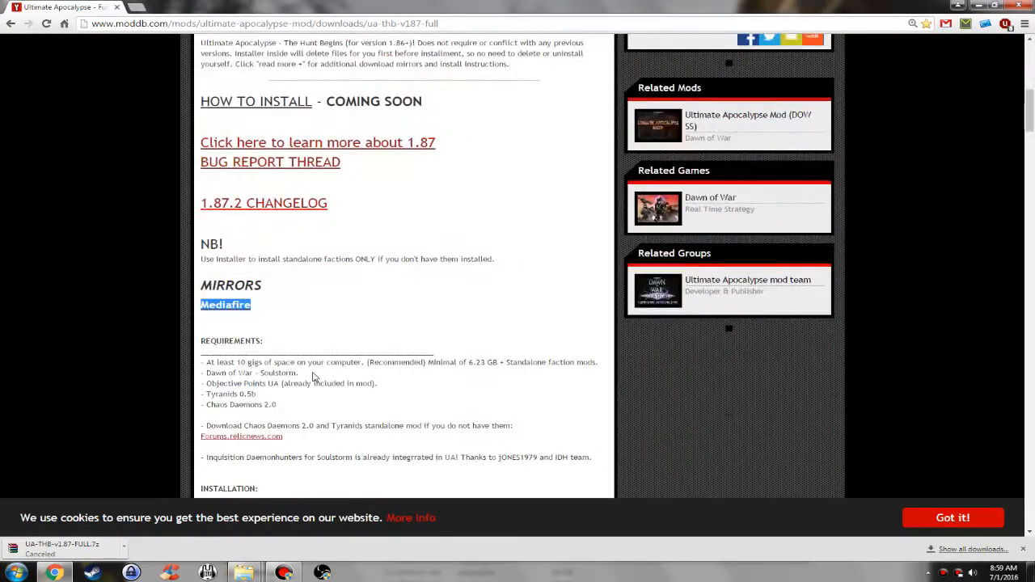
{"action": "scroll", "coordinate": [315, 380], "scroll_direction": "up", "scroll_amount": 3}
{"action": "scroll", "coordinate": [314, 377], "scroll_direction": "up", "scroll_amount": 1}
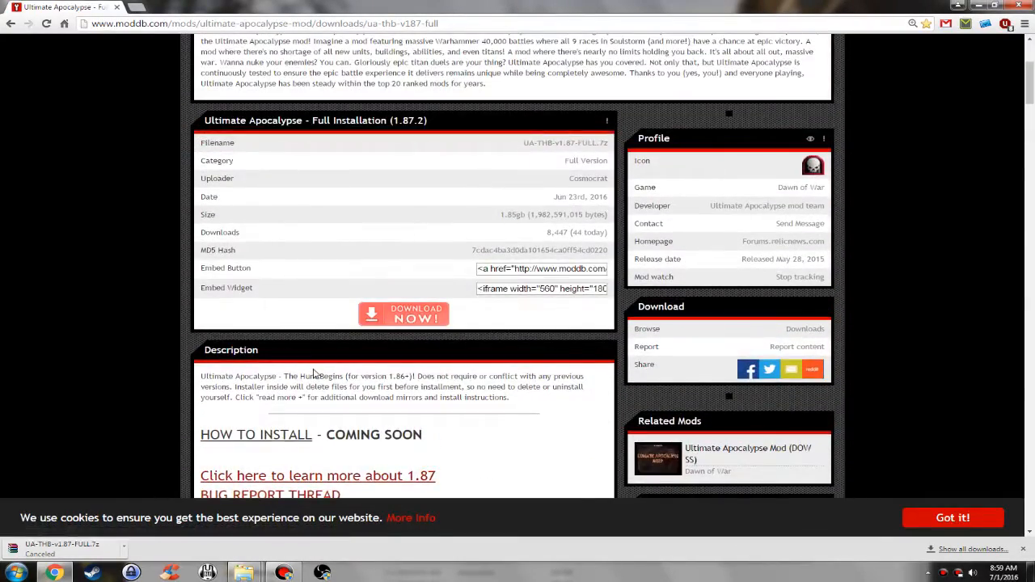
{"action": "scroll", "coordinate": [315, 373], "scroll_direction": "down", "scroll_amount": 3}
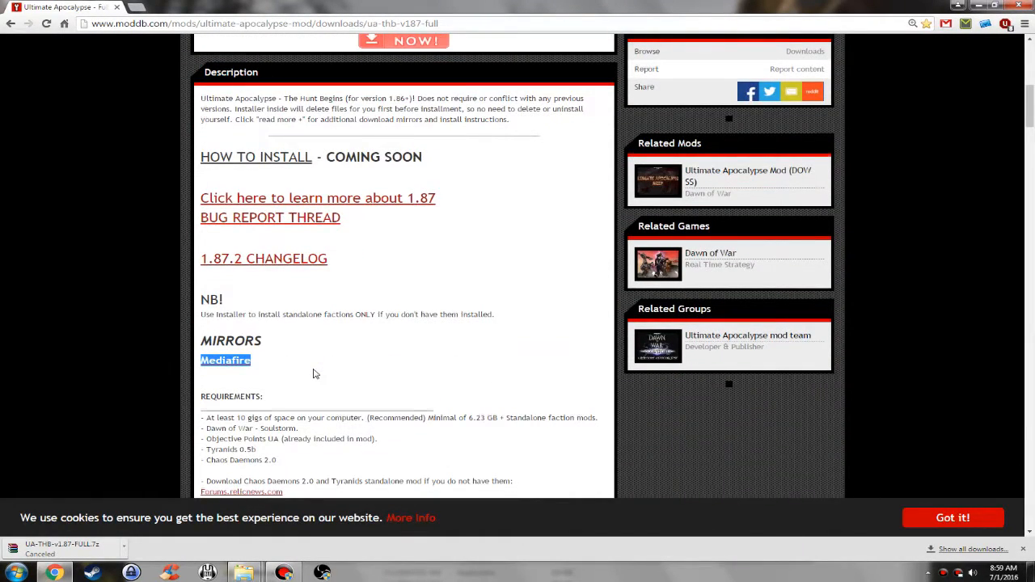
{"action": "scroll", "coordinate": [314, 374], "scroll_direction": "down", "scroll_amount": 3}
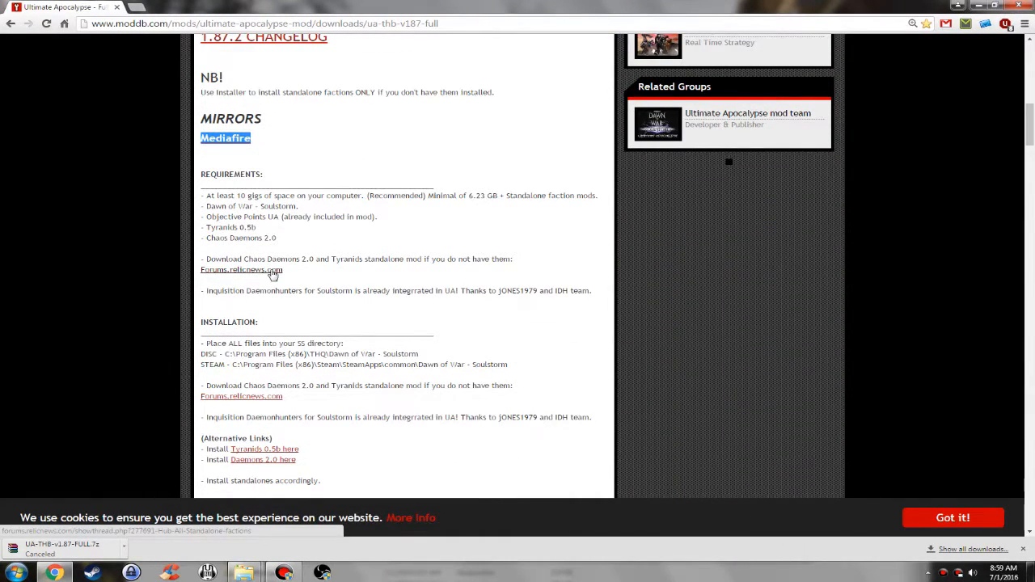
Highlight the requirements on disk space, Objective Points UA, Tyranids 0.5b and Chaos Daemons 2.0, plus the Inquisition Daemonhunters note
{"action": "left_click_drag", "start_coordinate": [201, 195], "coordinate": [350, 196]}
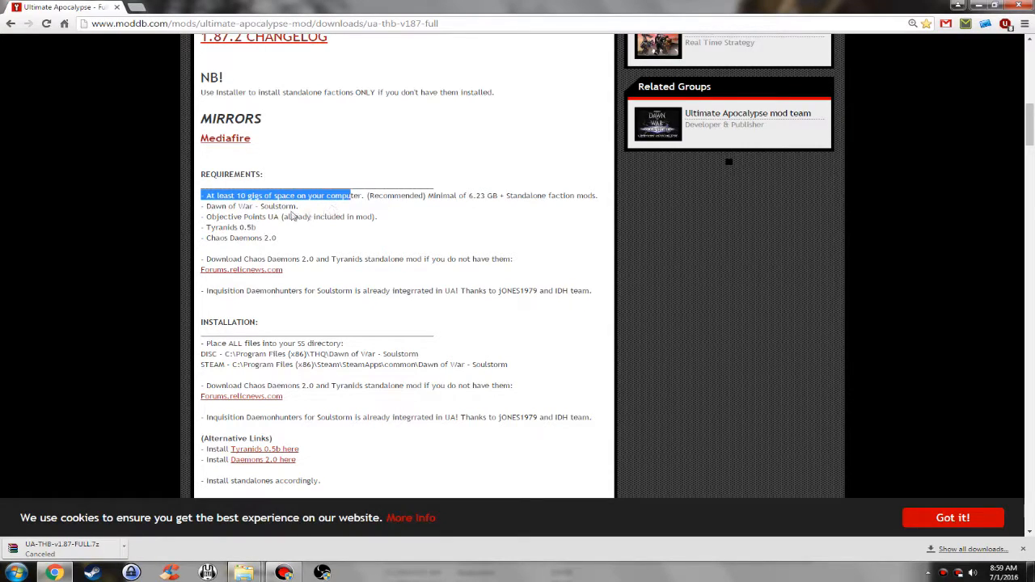
{"action": "left_click_drag", "start_coordinate": [206, 208], "coordinate": [393, 218]}
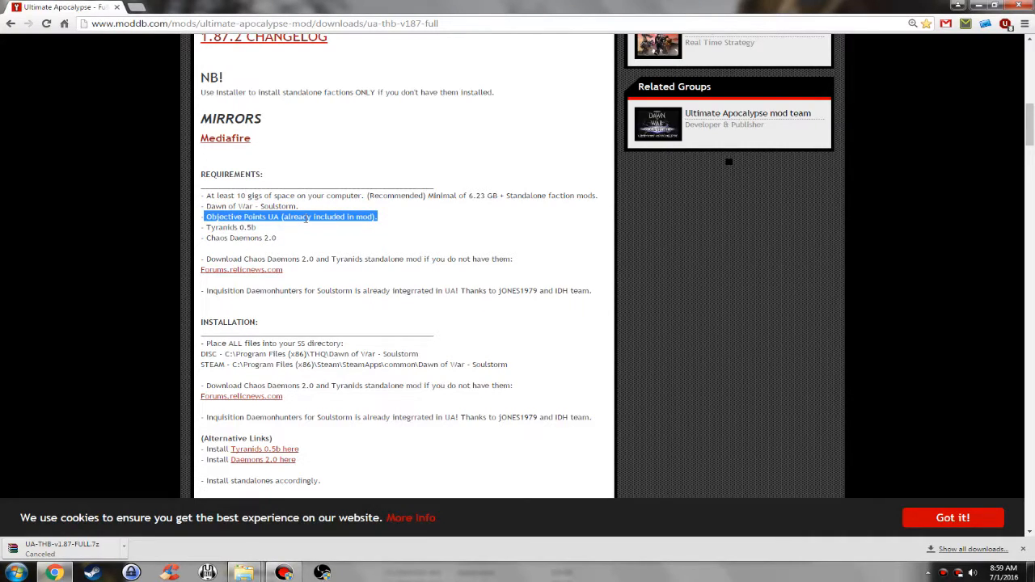
{"action": "left_click_drag", "start_coordinate": [281, 230], "coordinate": [205, 227]}
{"action": "left_click_drag", "start_coordinate": [282, 238], "coordinate": [200, 241]}
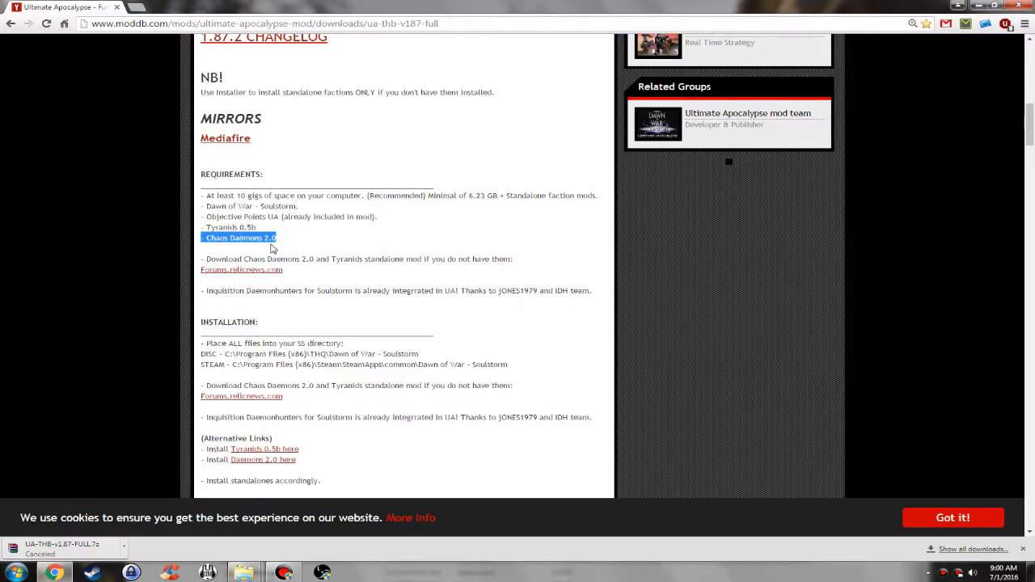
{"action": "left_click_drag", "start_coordinate": [246, 290], "coordinate": [556, 290]}
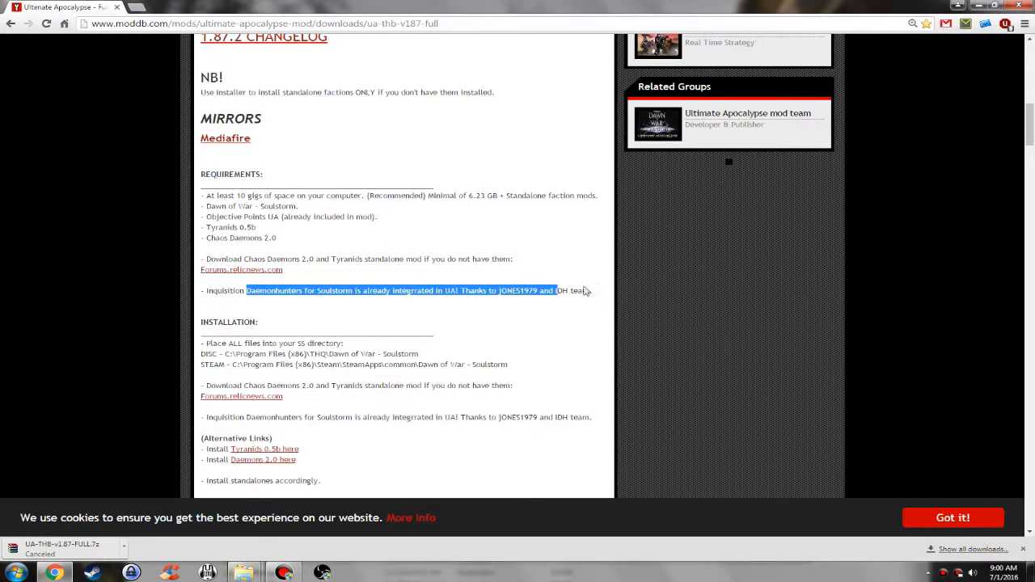
Open the Forums.relicnews.com link from the installation section in a new tab and switch to that tab
{"action": "scroll", "coordinate": [478, 339], "scroll_direction": "down", "scroll_amount": 2}
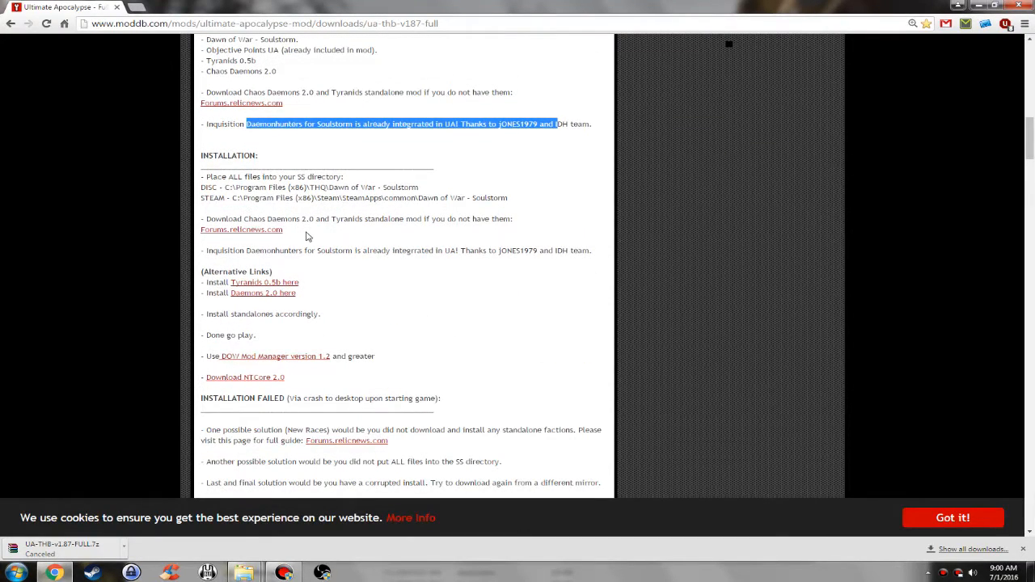
{"action": "scroll", "coordinate": [344, 236], "scroll_direction": "down", "scroll_amount": 2}
{"action": "scroll", "coordinate": [308, 218], "scroll_direction": "up", "scroll_amount": 1}
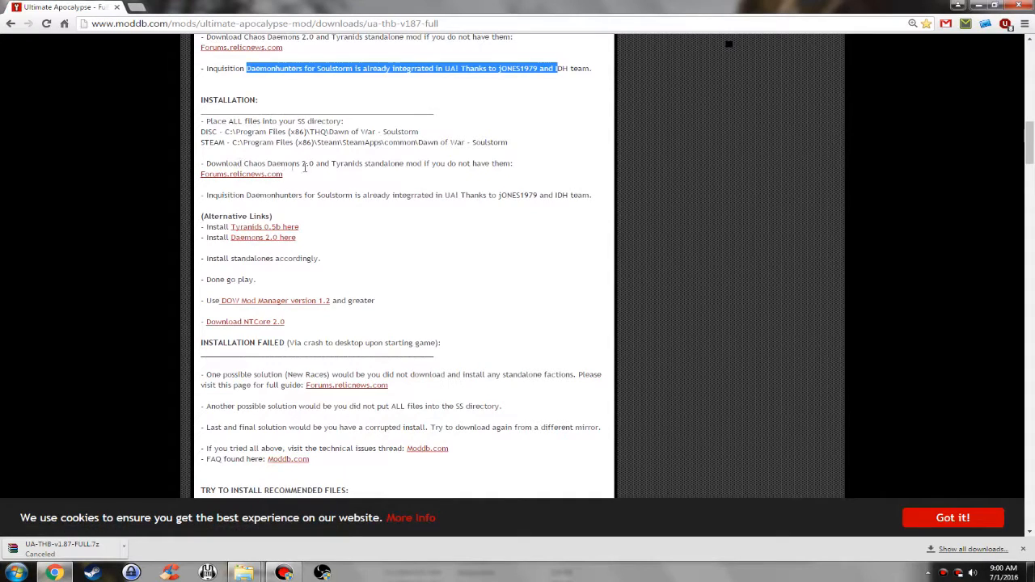
{"action": "right_click", "coordinate": [231, 176]}
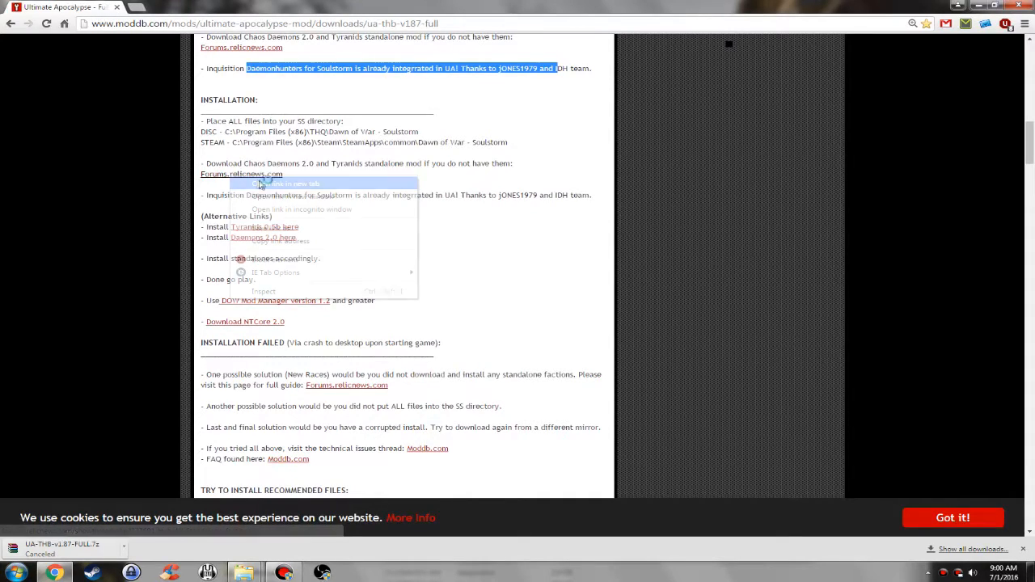
{"action": "left_click", "coordinate": [261, 182]}
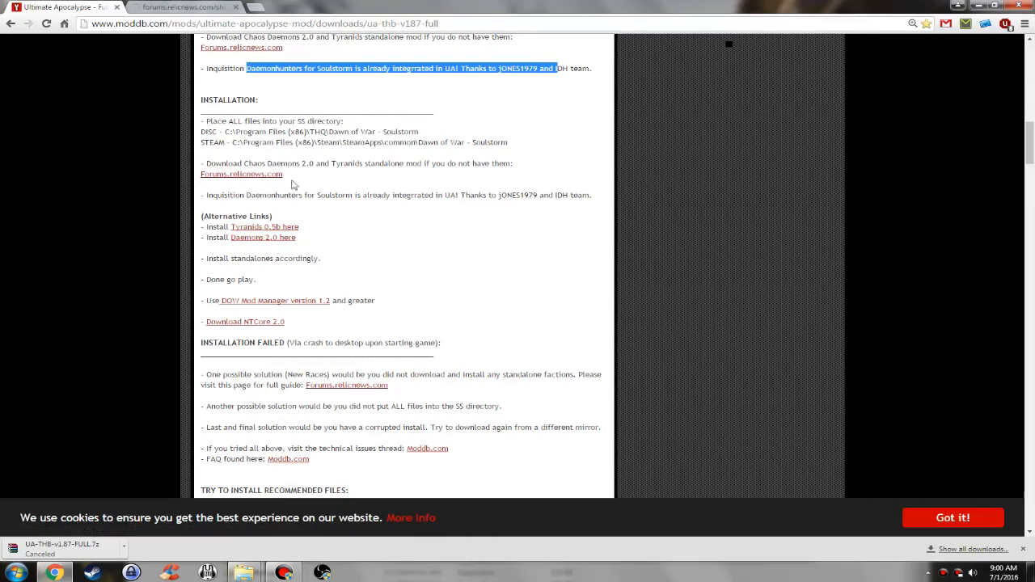
{"action": "left_click", "coordinate": [193, 7]}
Look through the list of Soulstorm standalone faction mods in the Relicnews hub thread
{"action": "scroll", "coordinate": [305, 288], "scroll_direction": "down", "scroll_amount": 5}
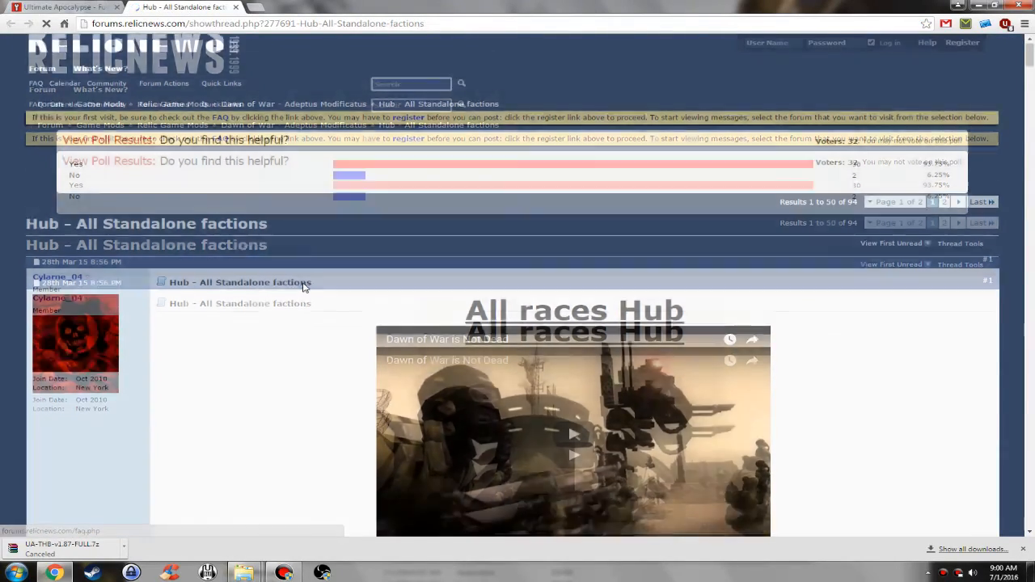
{"action": "scroll", "coordinate": [304, 288], "scroll_direction": "down", "scroll_amount": 9}
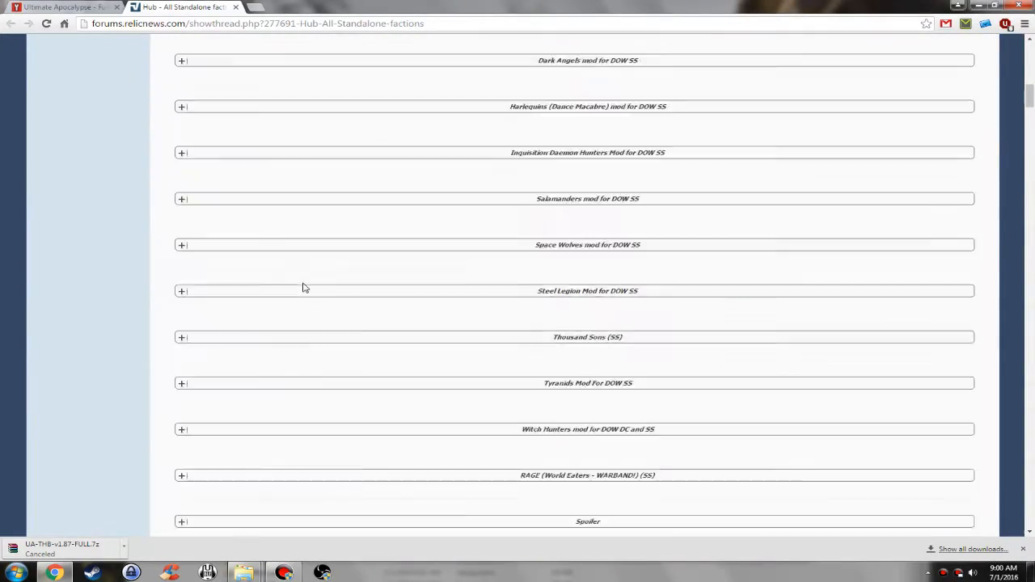
{"action": "scroll", "coordinate": [304, 288], "scroll_direction": "up", "scroll_amount": 5}
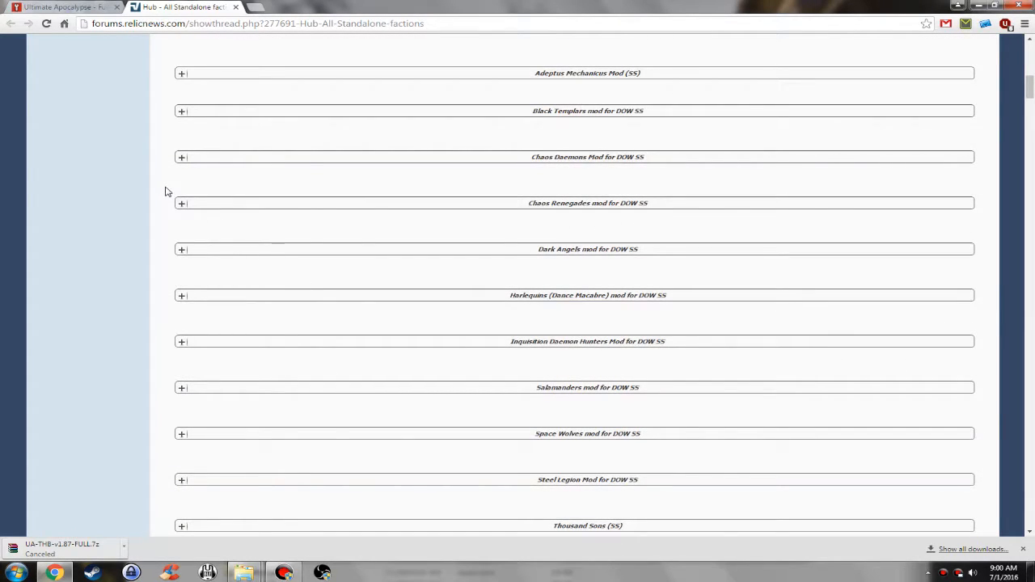
Open the alternative Tyranids 0.5b and Daemons 2.0 links from the Ultimate Apocalypse page in new tabs
{"action": "left_click", "coordinate": [36, 5]}
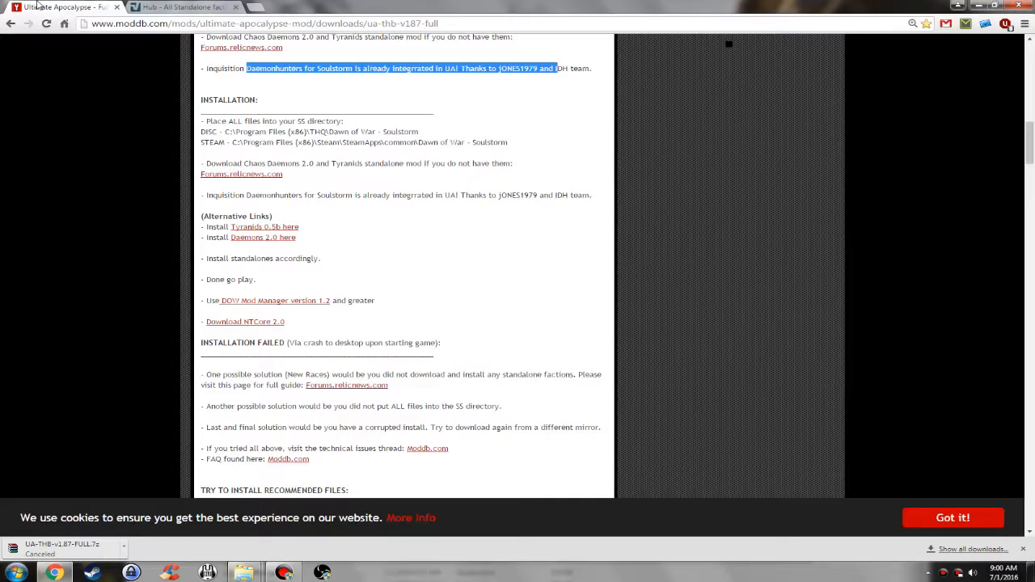
{"action": "right_click", "coordinate": [259, 235]}
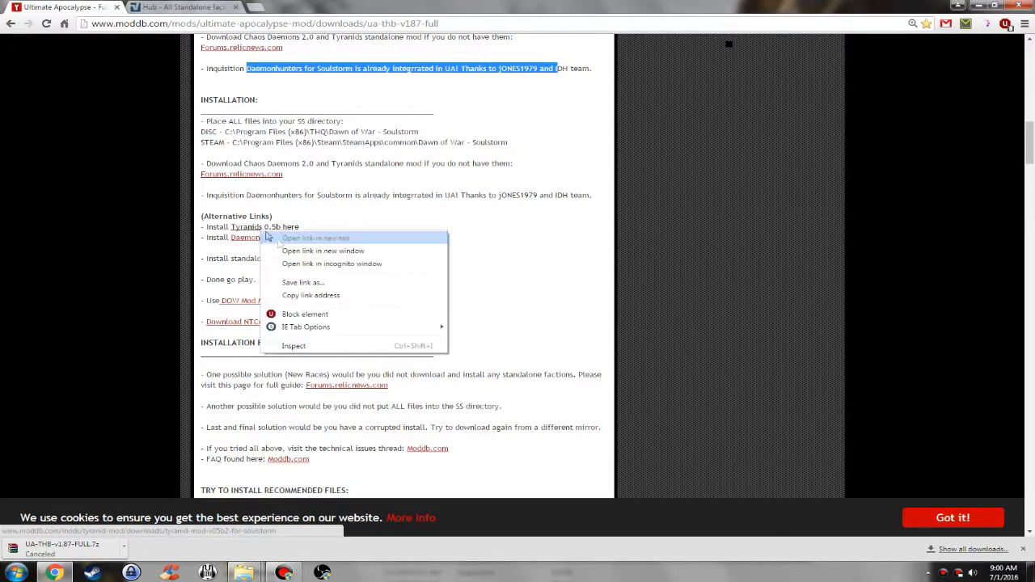
{"action": "left_click", "coordinate": [296, 244]}
{"action": "right_click", "coordinate": [263, 239]}
{"action": "left_click", "coordinate": [285, 251]}
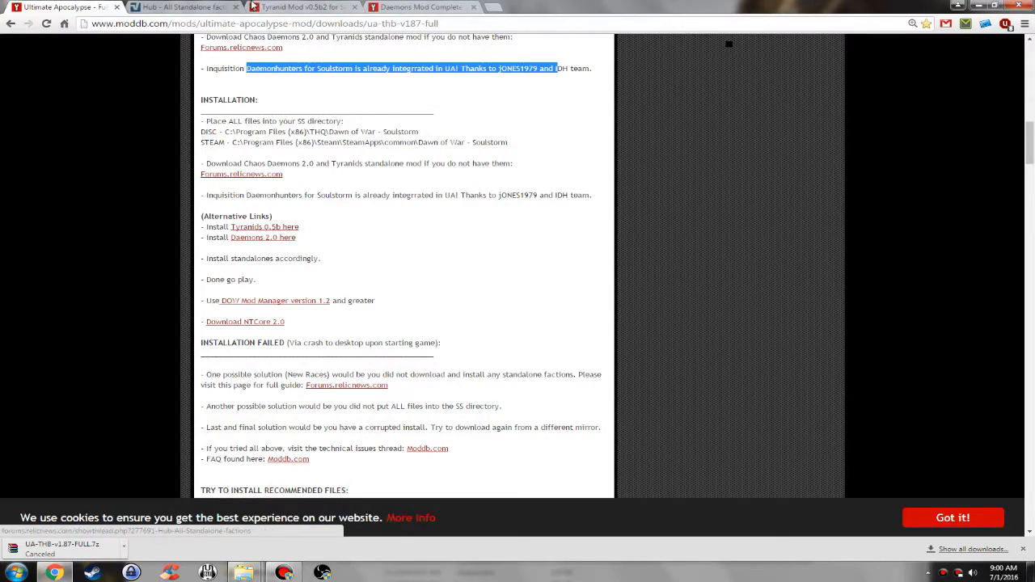
View the download pages for Tyranid Mod v0.5b2 and Daemons Mod Complete 2.0
{"action": "left_click", "coordinate": [293, 7]}
{"action": "scroll", "coordinate": [375, 308], "scroll_direction": "down", "scroll_amount": 2}
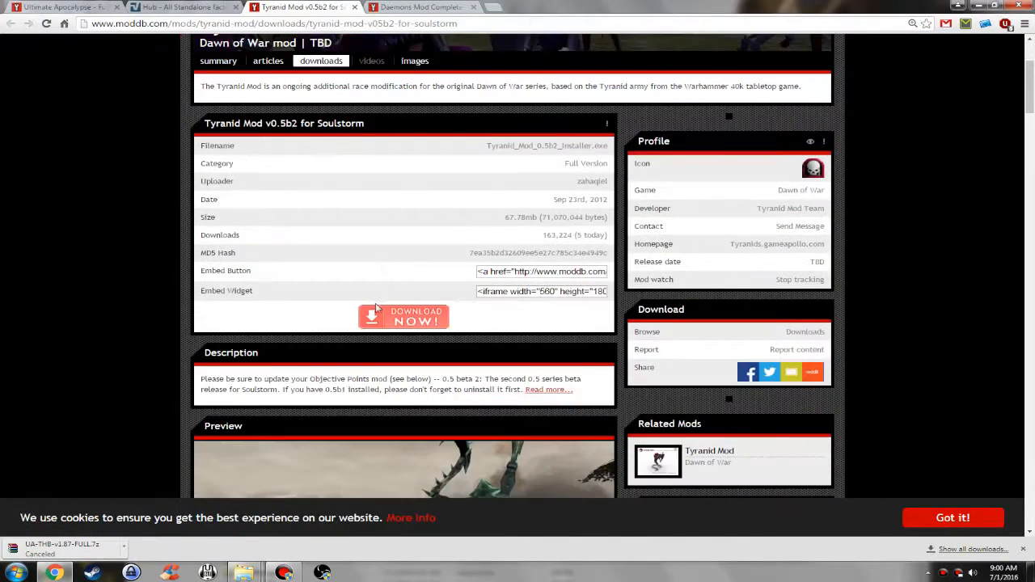
{"action": "left_click", "coordinate": [394, 7]}
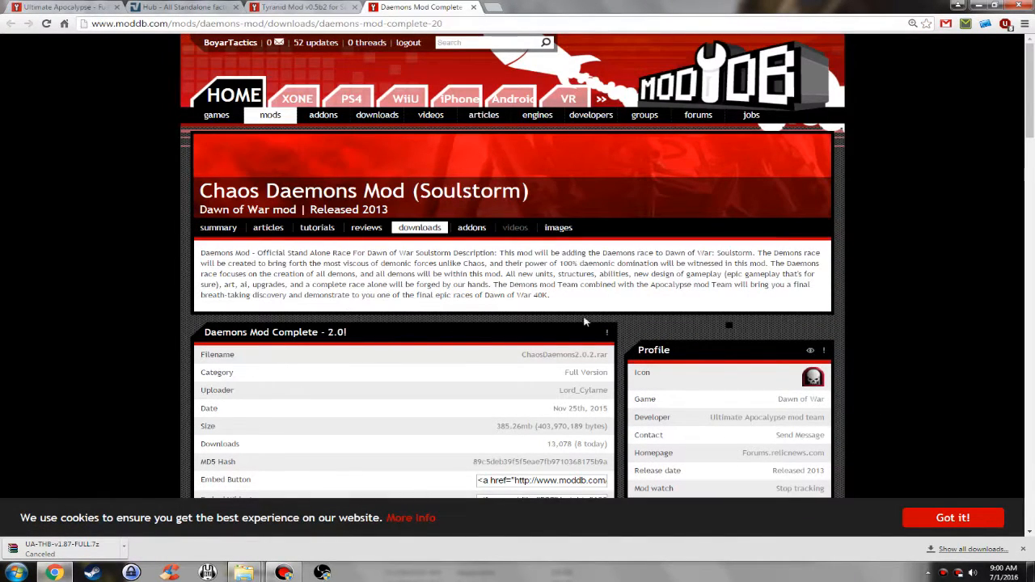
Return to the Ultimate Apocalypse page and read the recommended files, NTCore 2.0 and color scheme notes through to the comments
{"action": "left_click", "coordinate": [81, 7]}
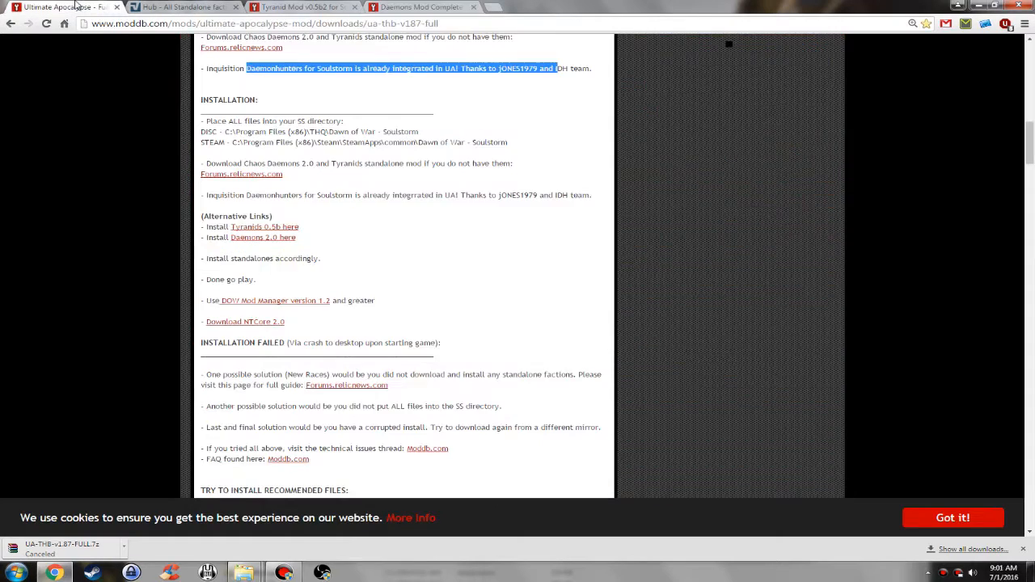
{"action": "scroll", "coordinate": [218, 355], "scroll_direction": "up", "scroll_amount": 3}
{"action": "scroll", "coordinate": [218, 354], "scroll_direction": "down", "scroll_amount": 6}
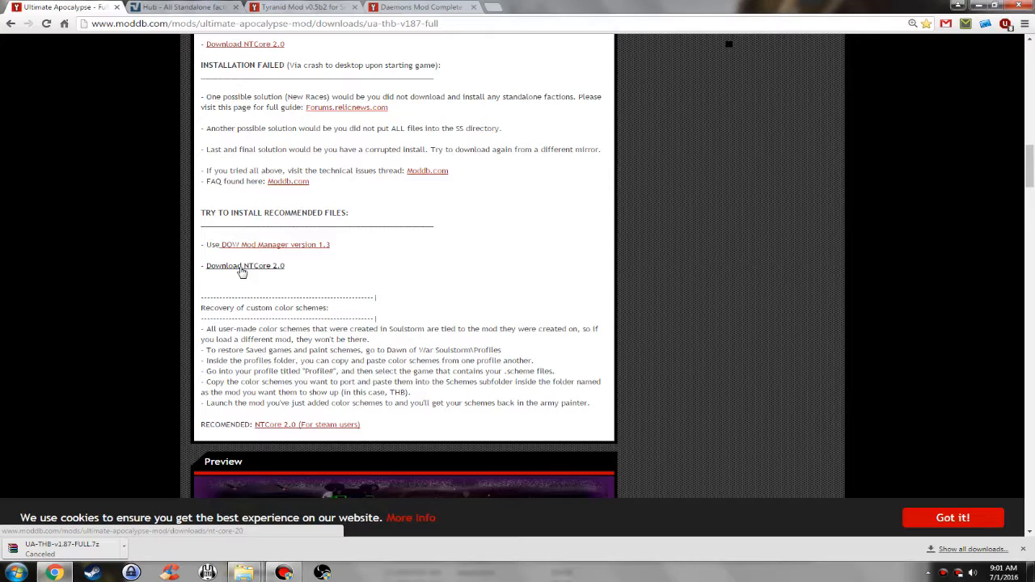
{"action": "scroll", "coordinate": [241, 273], "scroll_direction": "down", "scroll_amount": 3}
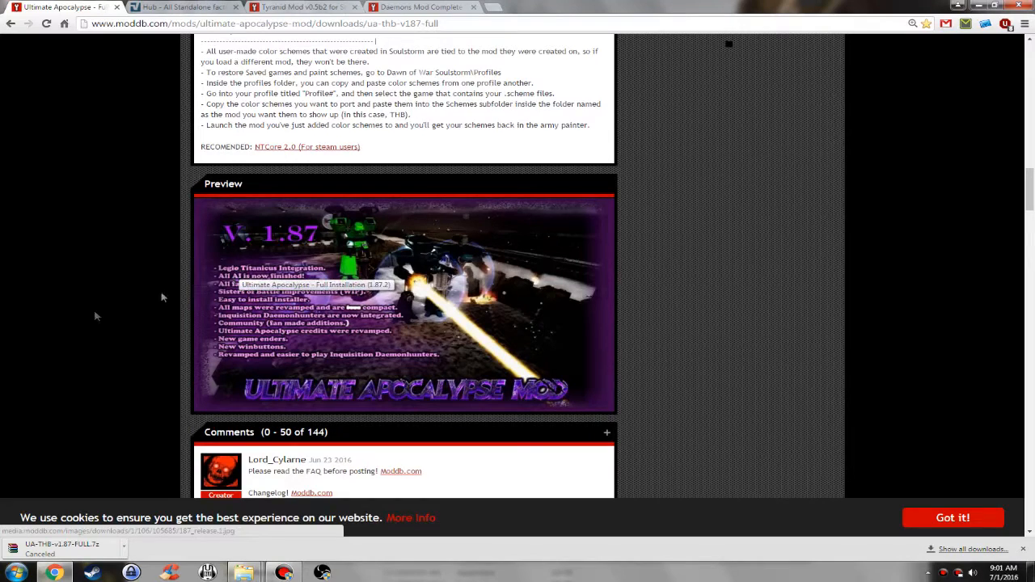
{"action": "scroll", "coordinate": [84, 318], "scroll_direction": "down", "scroll_amount": 1}
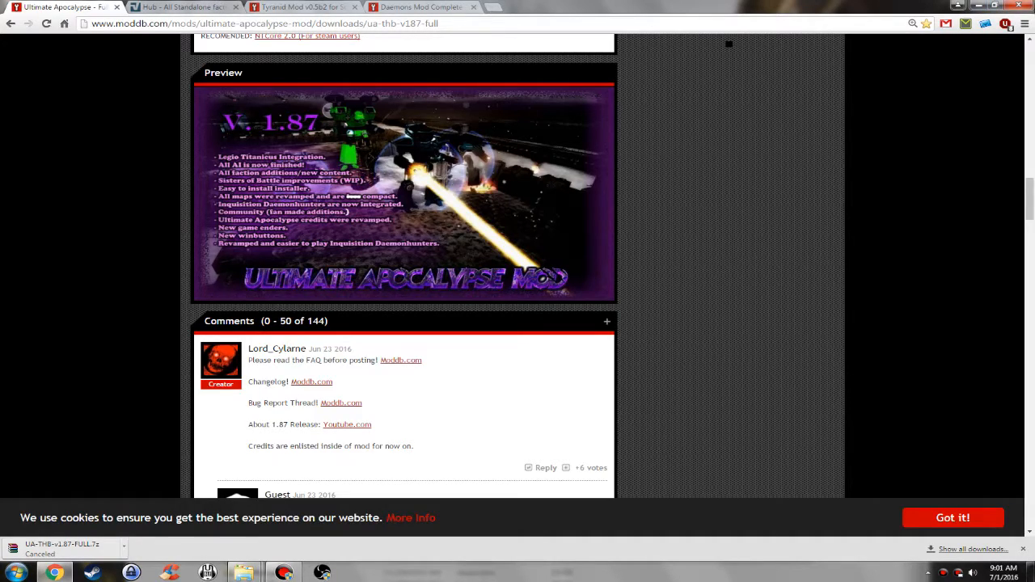
Close the browser, open the Tutorial folder holding the mod downloads, and place its window fully in view
{"action": "left_click", "coordinate": [1020, 6]}
{"action": "double_click", "coordinate": [396, 159]}
{"action": "left_click_drag", "start_coordinate": [492, 204], "coordinate": [364, 140]}
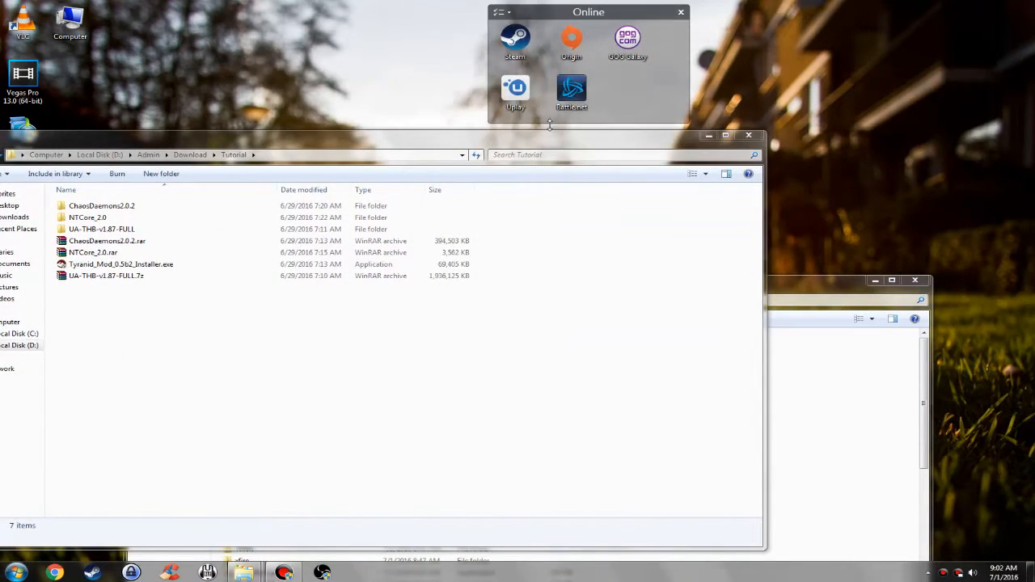
{"action": "left_click_drag", "start_coordinate": [433, 151], "coordinate": [525, 152]}
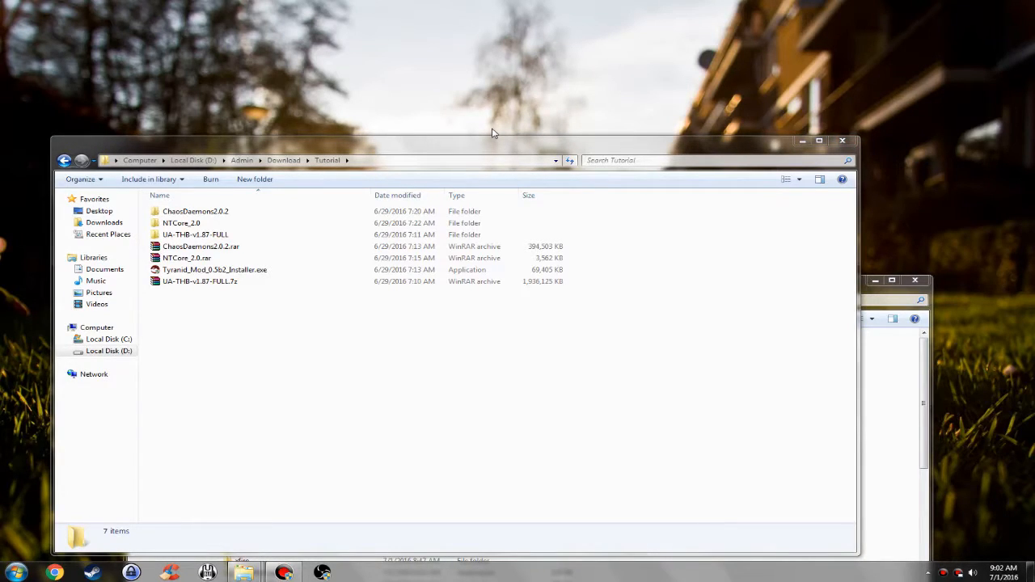
Review the downloaded Chaos Daemons, NTCore, Tyranid and Ultimate Apocalypse files and the extracted UA-THB-v1.87-FULL folder
{"action": "left_click_drag", "start_coordinate": [219, 377], "coordinate": [299, 250]}
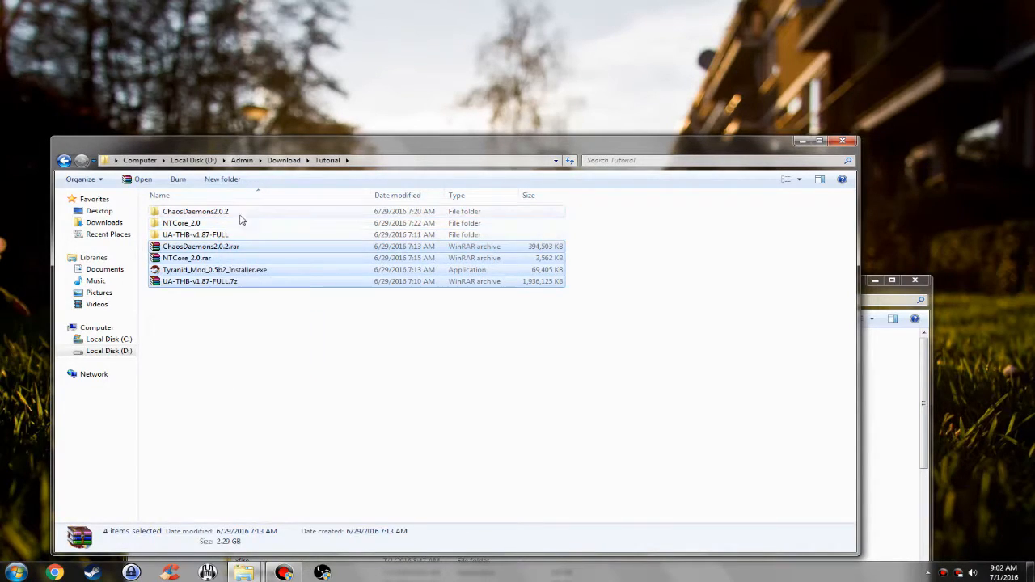
{"action": "left_click", "coordinate": [186, 234]}
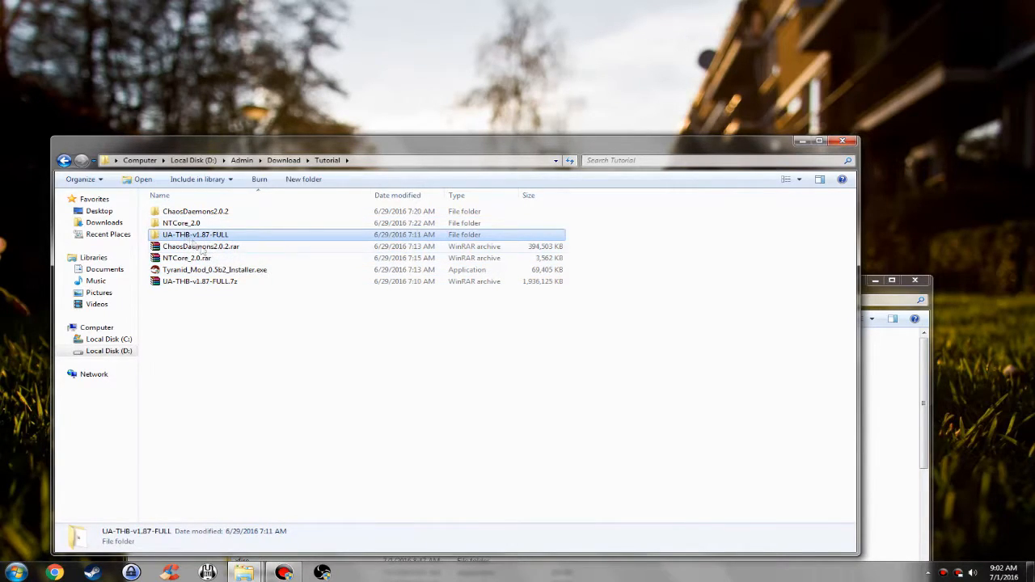
{"action": "left_click", "coordinate": [257, 282]}
{"action": "left_click", "coordinate": [226, 247]}
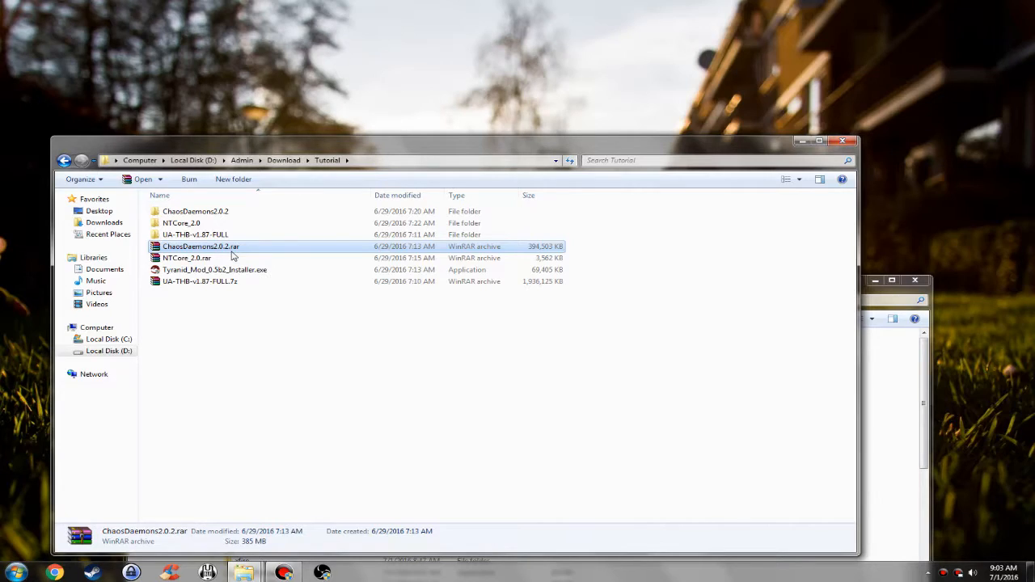
{"action": "left_click", "coordinate": [194, 270]}
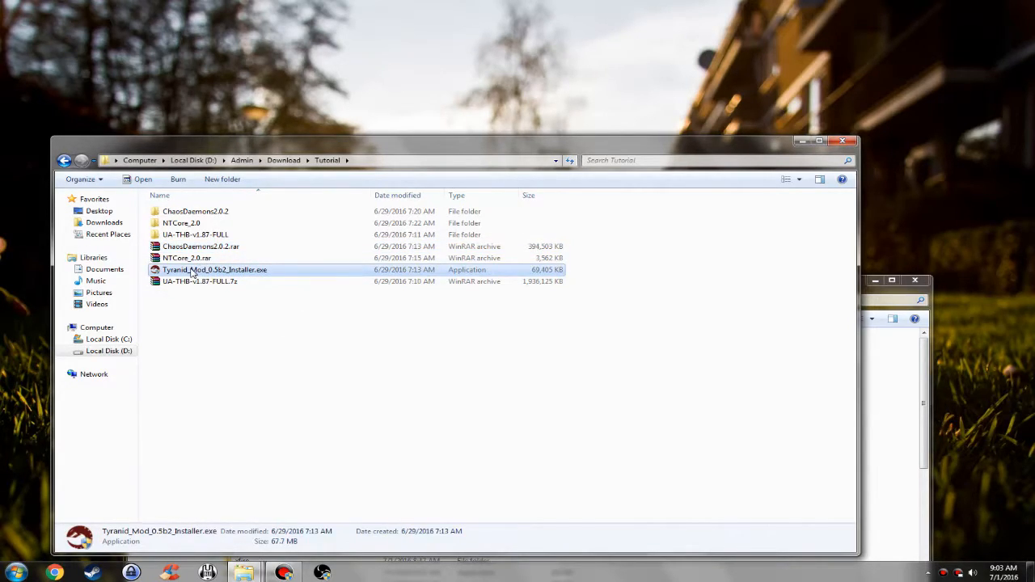
{"action": "left_click", "coordinate": [181, 259]}
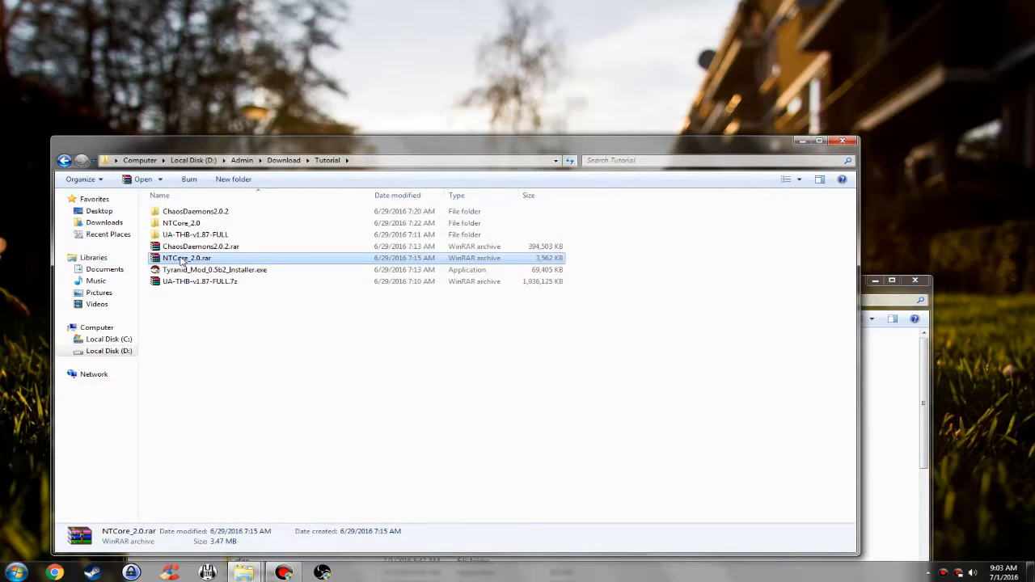
{"action": "left_click", "coordinate": [182, 271]}
{"action": "left_click", "coordinate": [181, 282]}
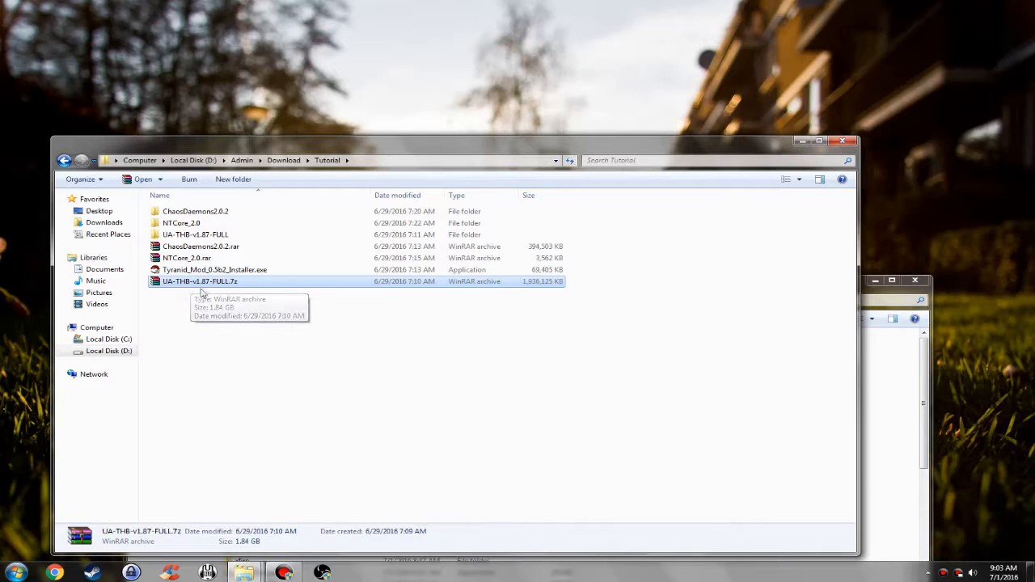
{"action": "left_click", "coordinate": [236, 343]}
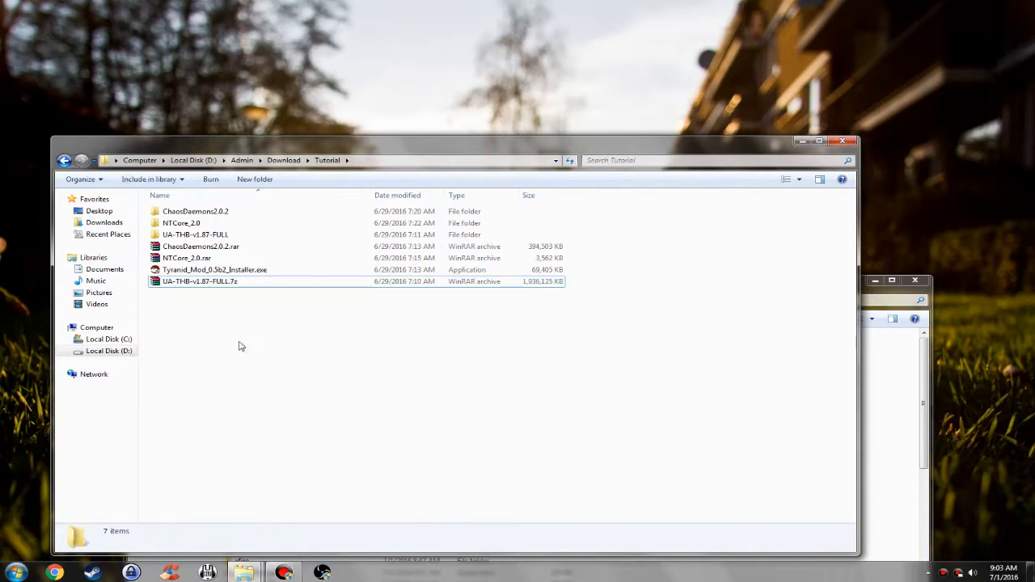
Check the file details of the UA-THB-v1.87-FULL.7z and ChaosDaemons2.0.2.rar archives
{"action": "left_click", "coordinate": [174, 283]}
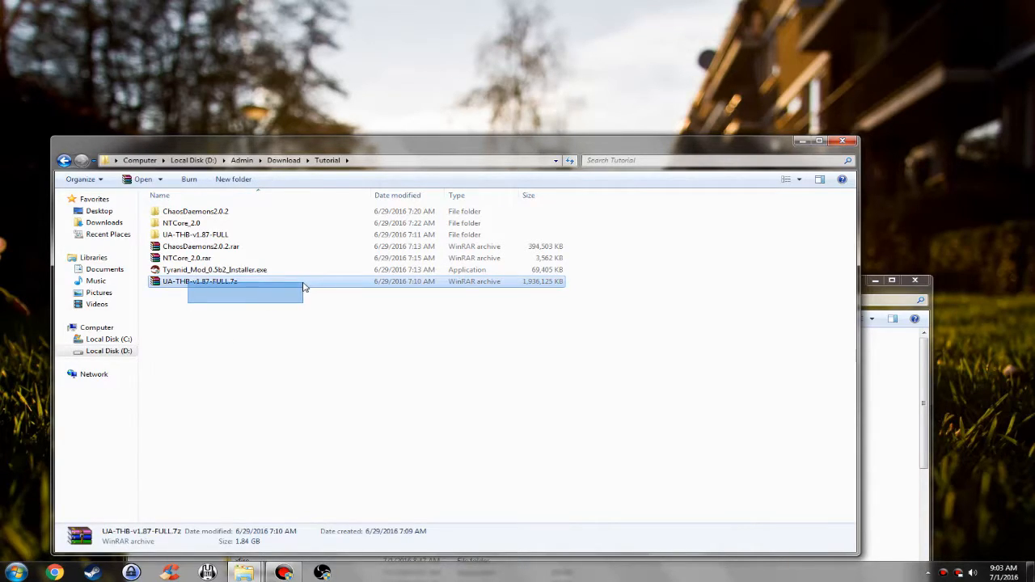
{"action": "left_click", "coordinate": [241, 247]}
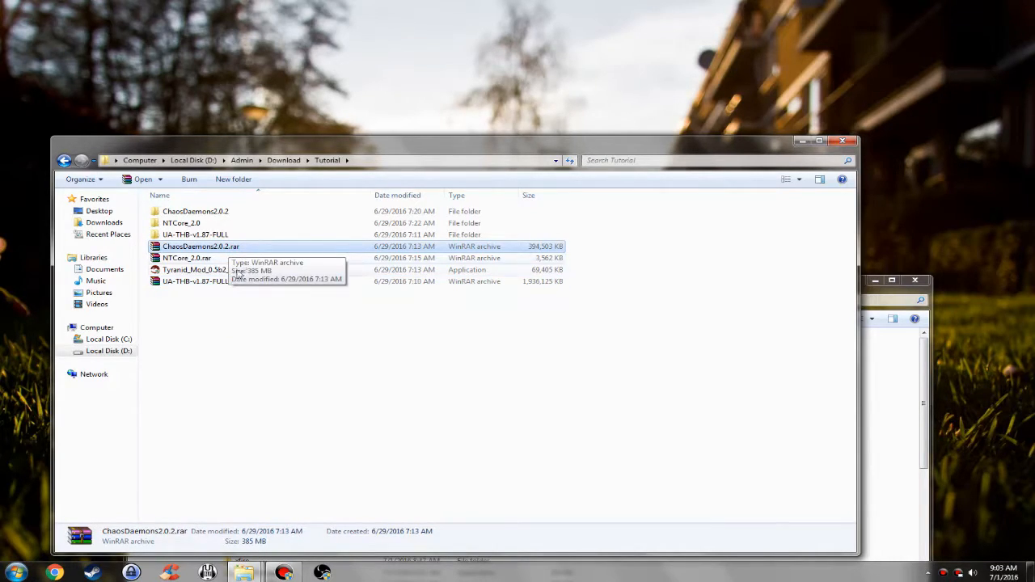
{"action": "left_click", "coordinate": [230, 281]}
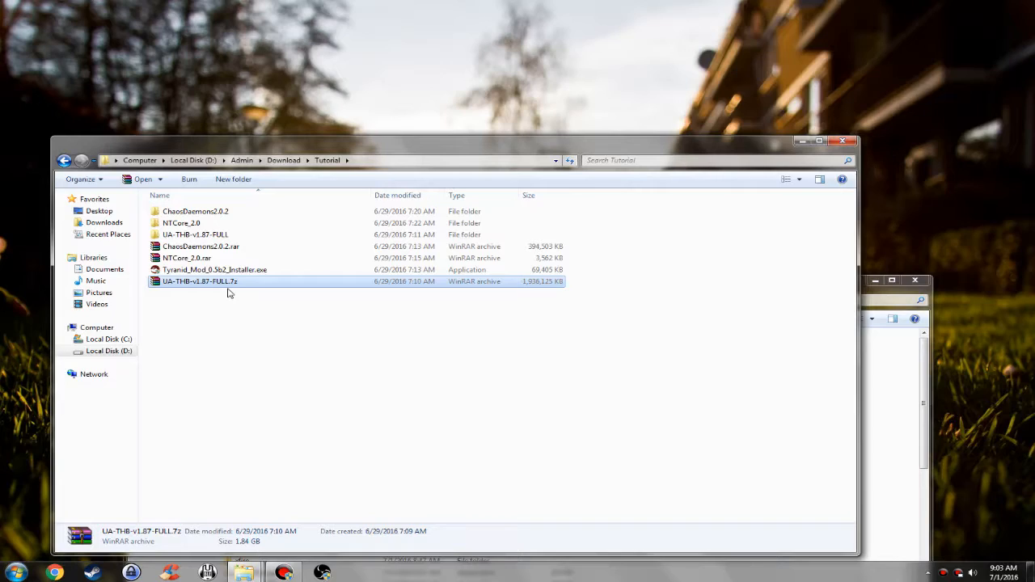
{"action": "left_click", "coordinate": [197, 322]}
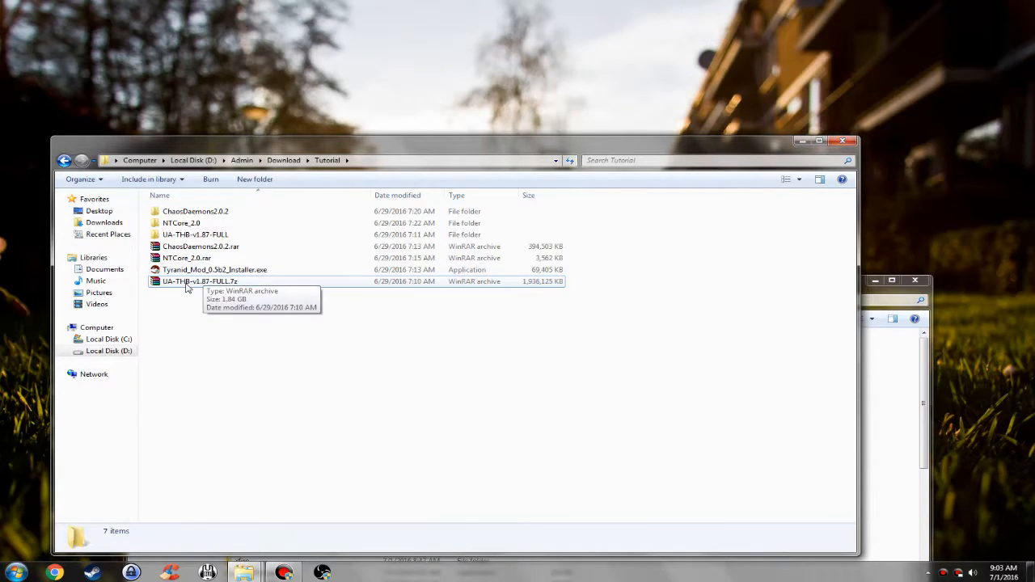
Open UA-THB-v1.87-FULL.7z in WinRAR, inspect its extraction path options without extracting, and close the archive
{"action": "left_click", "coordinate": [186, 283]}
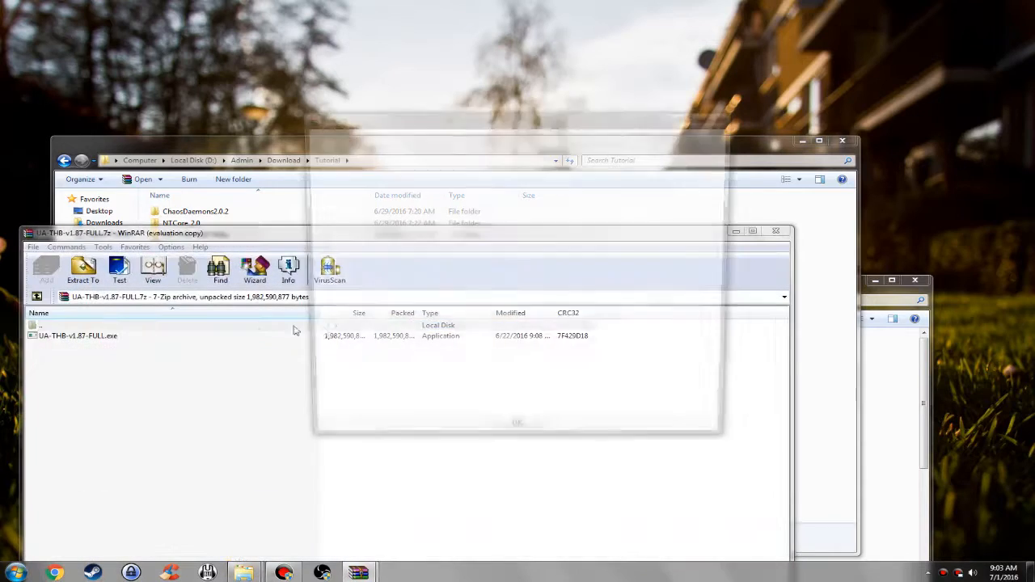
{"action": "left_click", "coordinate": [722, 115]}
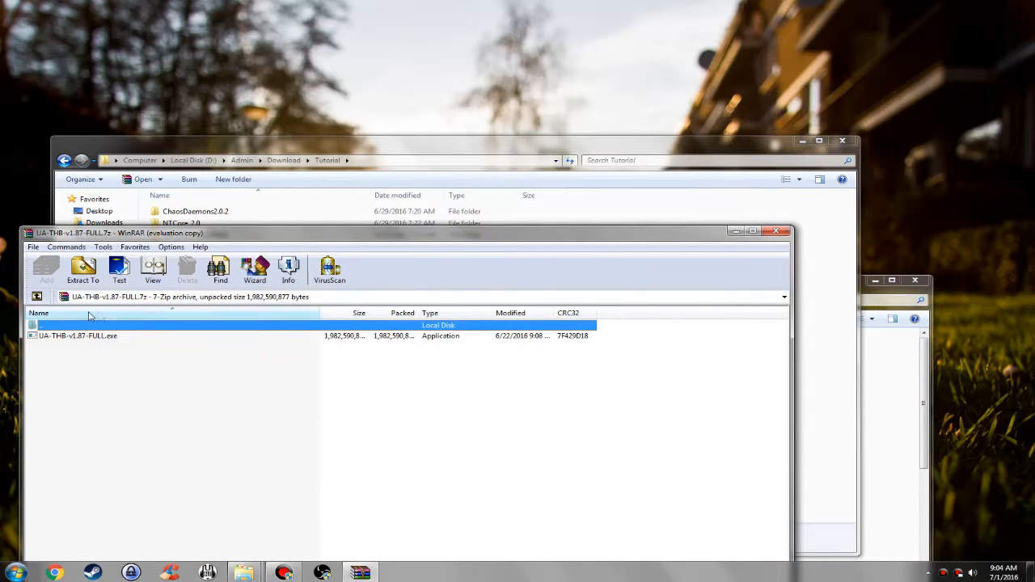
{"action": "left_click", "coordinate": [83, 274]}
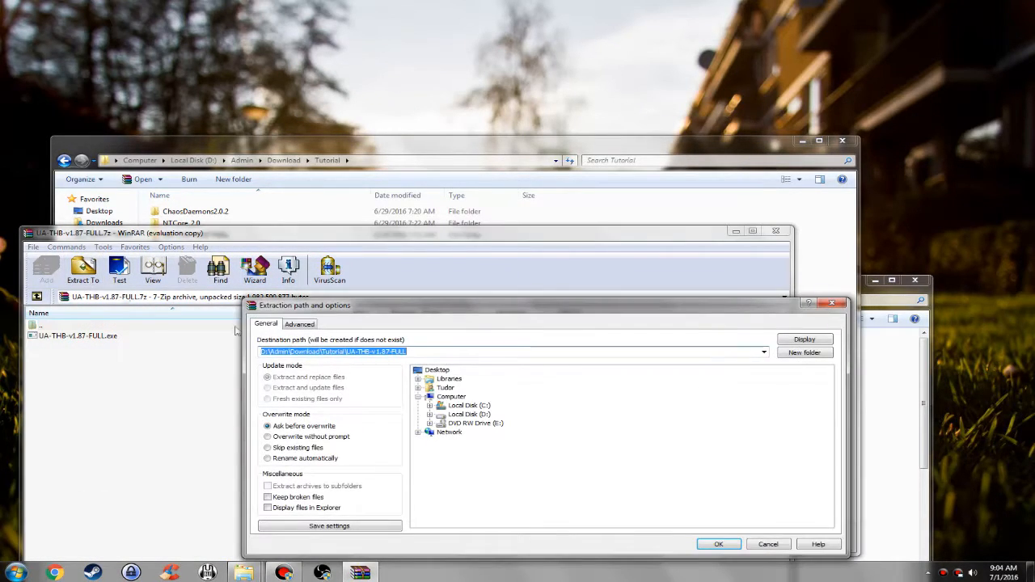
{"action": "left_click", "coordinate": [767, 544]}
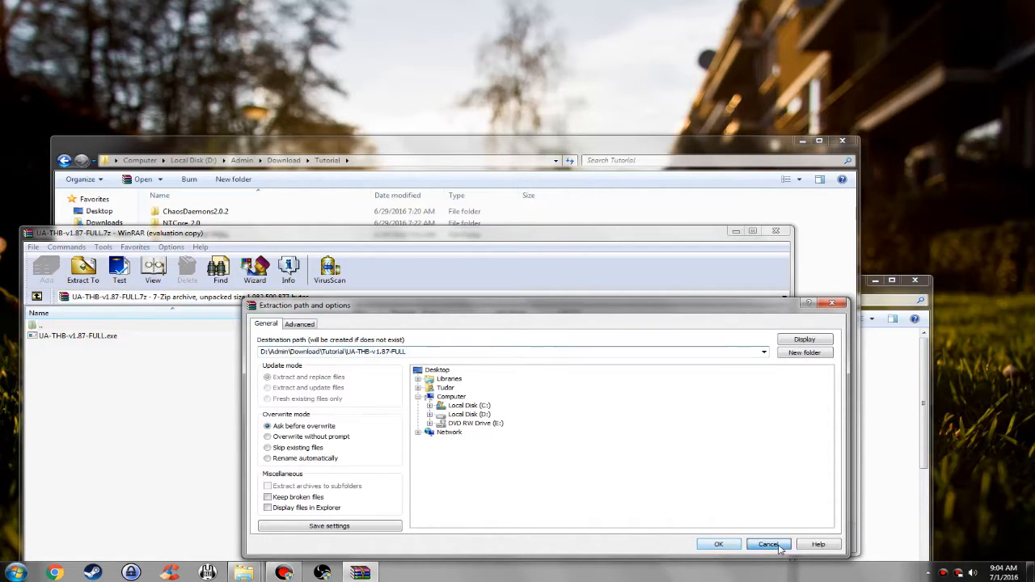
{"action": "left_click", "coordinate": [772, 234]}
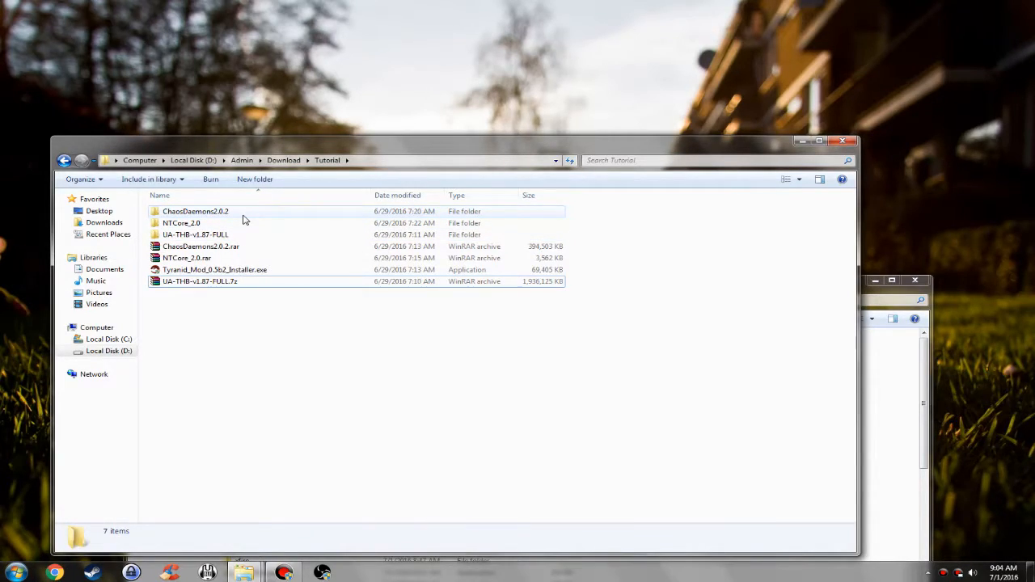
Highlight the Tyranid_Mod_0.5b2_Installer.exe file and the extracted ChaosDaemons2.0.2 folder
{"action": "left_click", "coordinate": [196, 275]}
{"action": "left_click", "coordinate": [198, 213]}
{"action": "left_click", "coordinate": [230, 272]}
{"action": "left_click", "coordinate": [206, 211]}
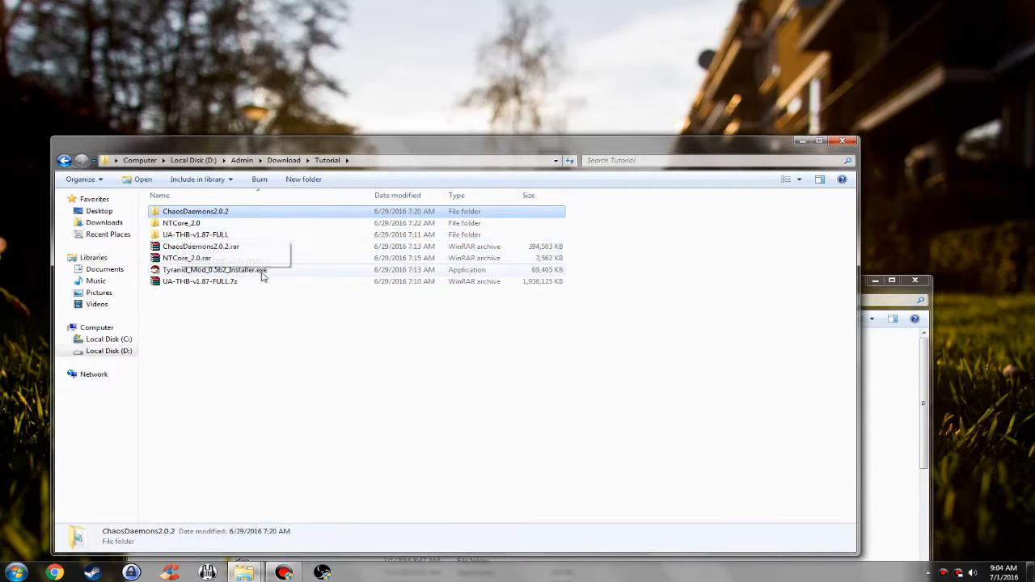
Bring the Dawn of War Soulstorm game folder forward beside the Tutorial folder and look through its contents
{"action": "left_click", "coordinate": [878, 293]}
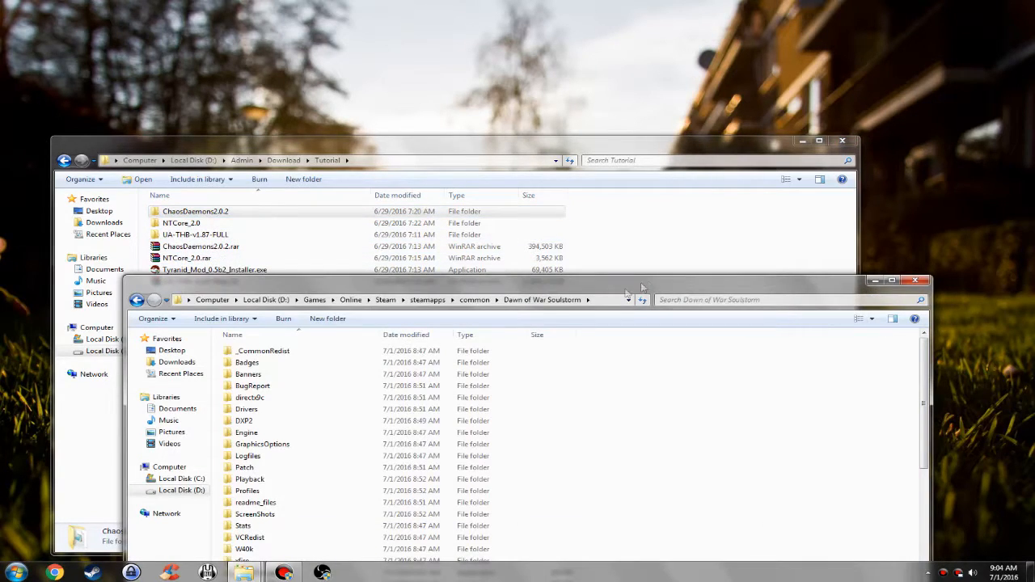
{"action": "left_click_drag", "start_coordinate": [251, 291], "coordinate": [431, 149]}
{"action": "scroll", "coordinate": [725, 437], "scroll_direction": "down", "scroll_amount": 10}
{"action": "scroll", "coordinate": [725, 436], "scroll_direction": "up", "scroll_amount": 8}
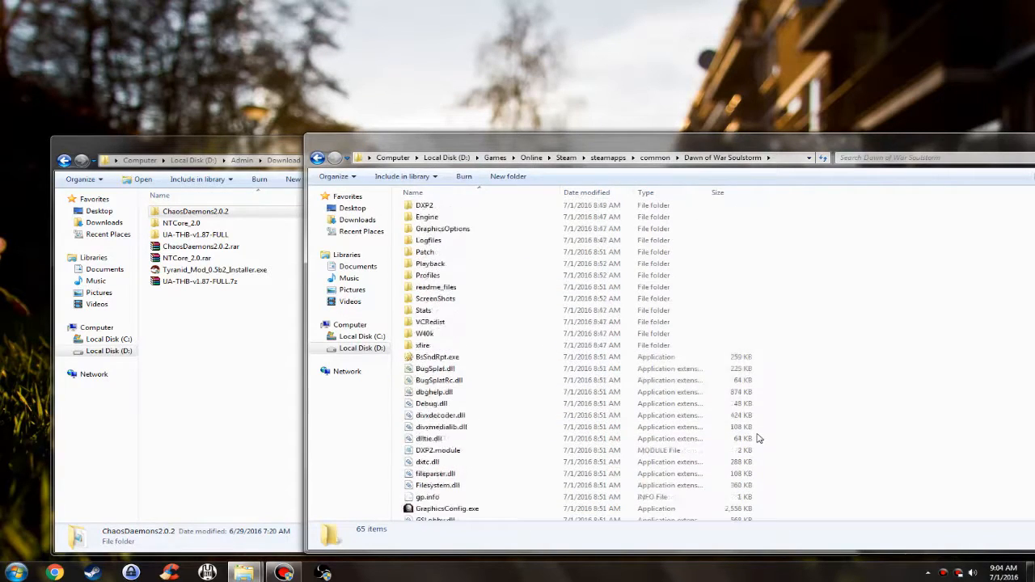
{"action": "scroll", "coordinate": [832, 439], "scroll_direction": "down", "scroll_amount": 8}
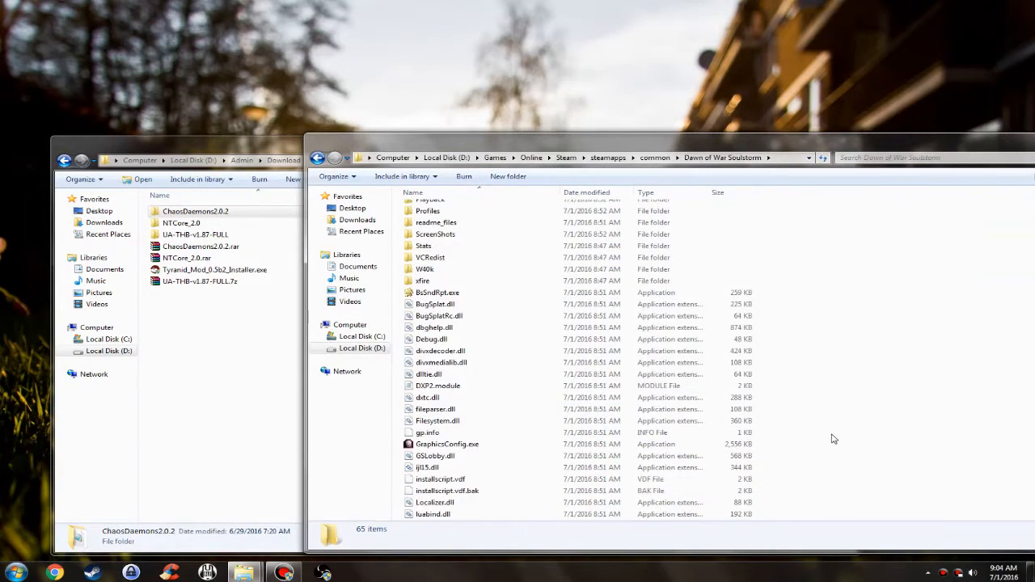
{"action": "scroll", "coordinate": [831, 439], "scroll_direction": "up", "scroll_amount": 8}
{"action": "left_click_drag", "start_coordinate": [868, 465], "coordinate": [834, 350]}
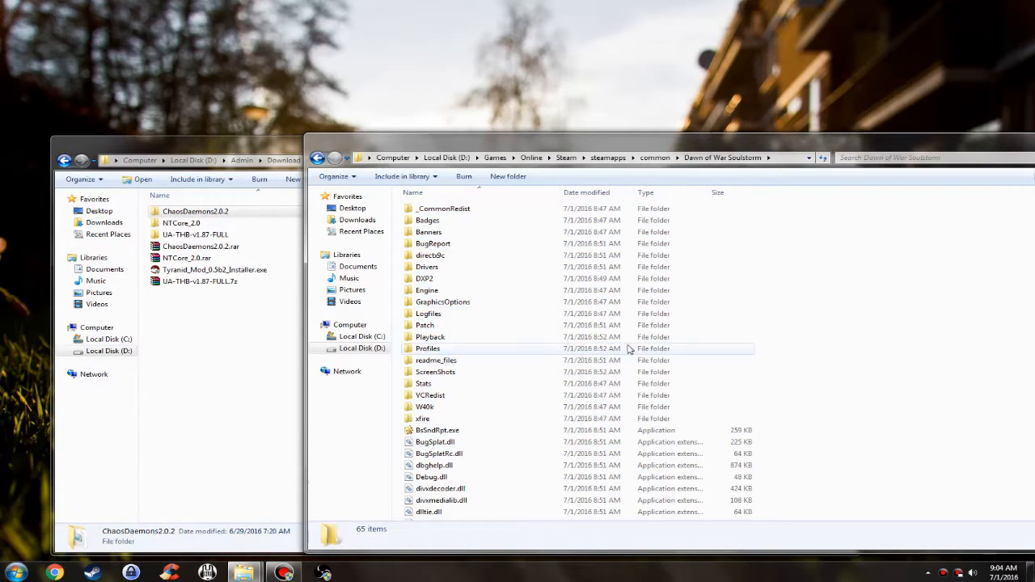
Move the Chaos_Daemons folder and Chaos_Daemons.module from the ChaosDaemons2.0.2 folder into the Dawn of War Soulstorm folder
{"action": "double_click", "coordinate": [188, 213]}
{"action": "left_click_drag", "start_coordinate": [243, 289], "coordinate": [195, 219]}
{"action": "left_click", "coordinate": [195, 213]}
{"action": "left_click_drag", "start_coordinate": [231, 305], "coordinate": [444, 217]}
{"action": "right_click", "coordinate": [369, 227]}
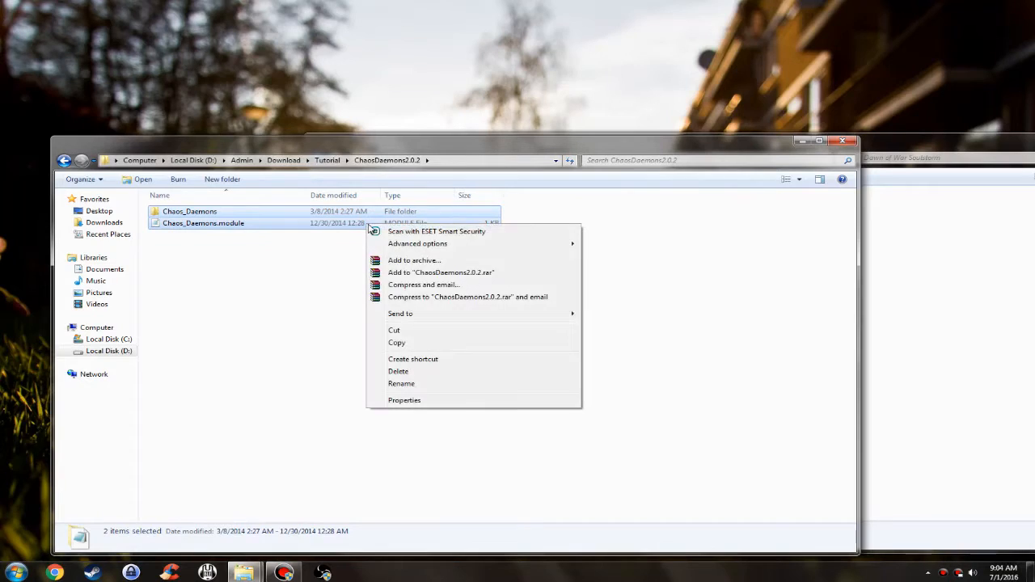
{"action": "left_click", "coordinate": [427, 330]}
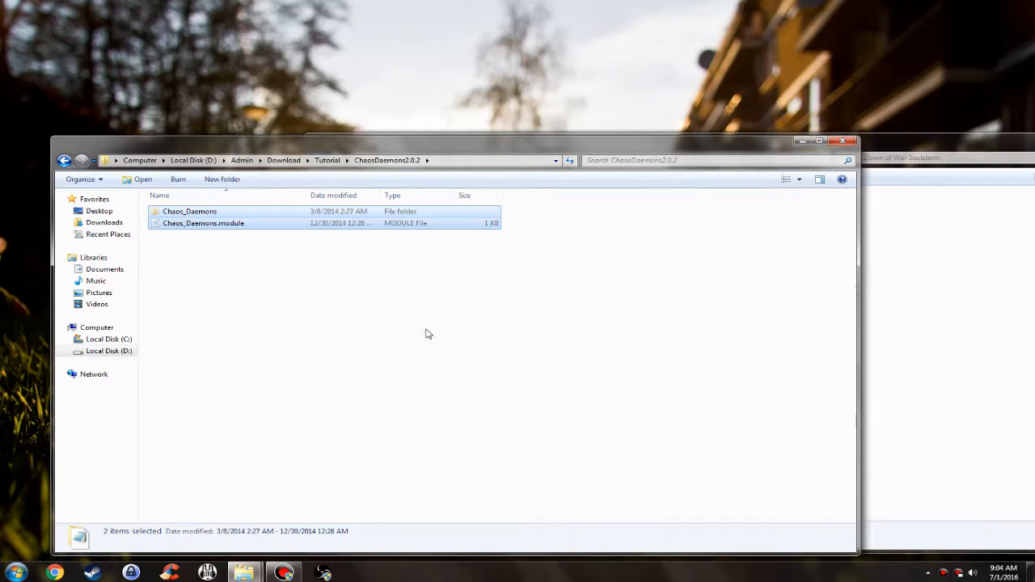
{"action": "left_click", "coordinate": [918, 387]}
{"action": "scroll", "coordinate": [916, 404], "scroll_direction": "down", "scroll_amount": 12}
{"action": "right_click", "coordinate": [917, 409]}
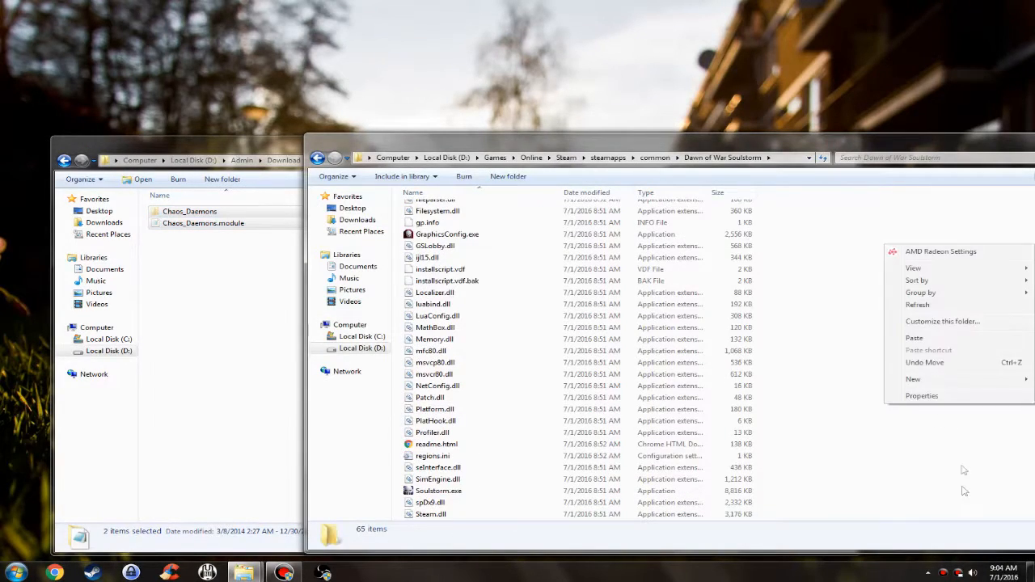
{"action": "left_click", "coordinate": [930, 338]}
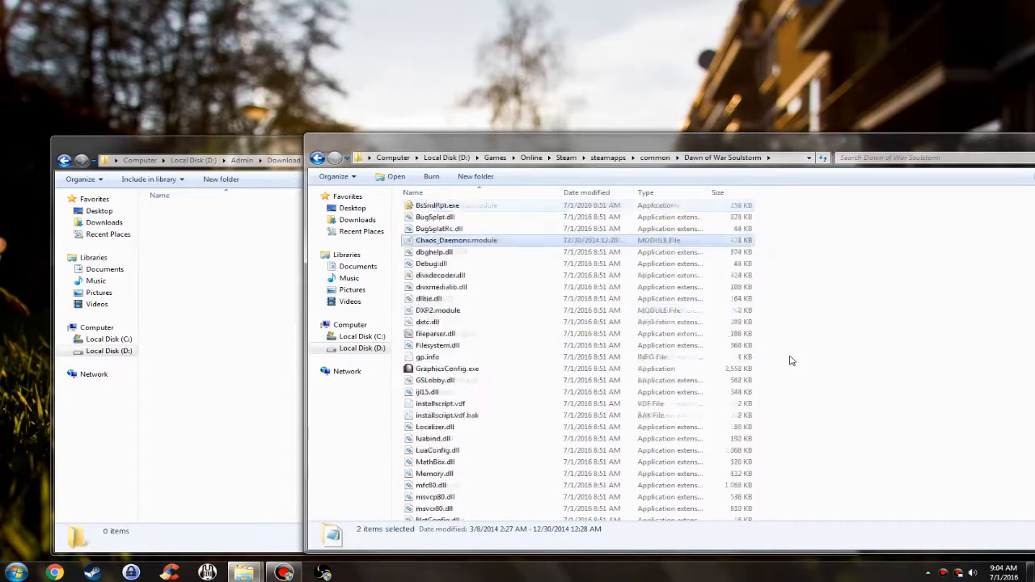
{"action": "scroll", "coordinate": [538, 353], "scroll_direction": "up", "scroll_amount": 3}
{"action": "scroll", "coordinate": [486, 307], "scroll_direction": "up", "scroll_amount": 4}
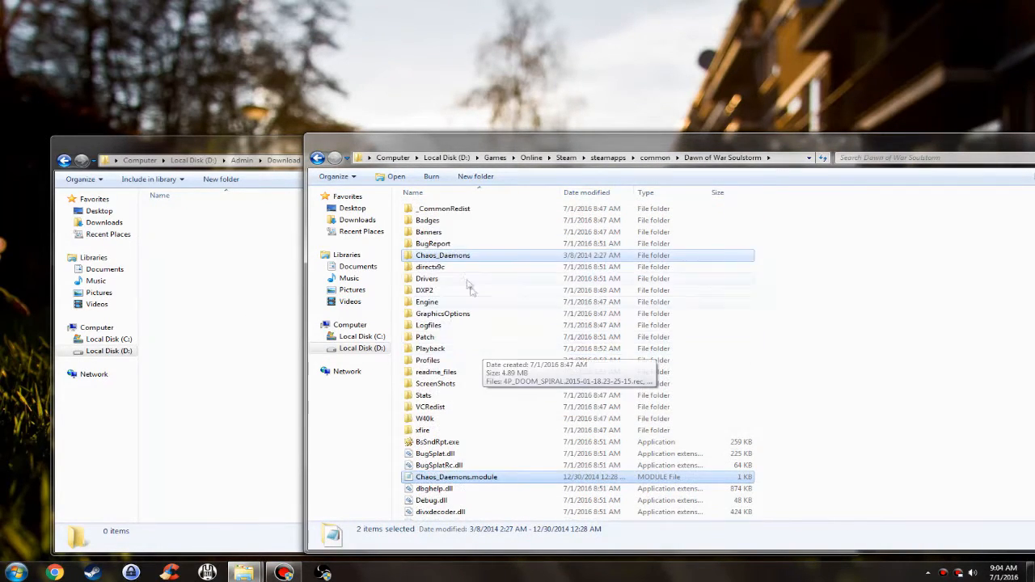
Permanently delete the ChaosDaemons2.0.2 folder and the ChaosDaemons2.0.2.rar archive from the Tutorial folder
{"action": "left_click", "coordinate": [245, 249]}
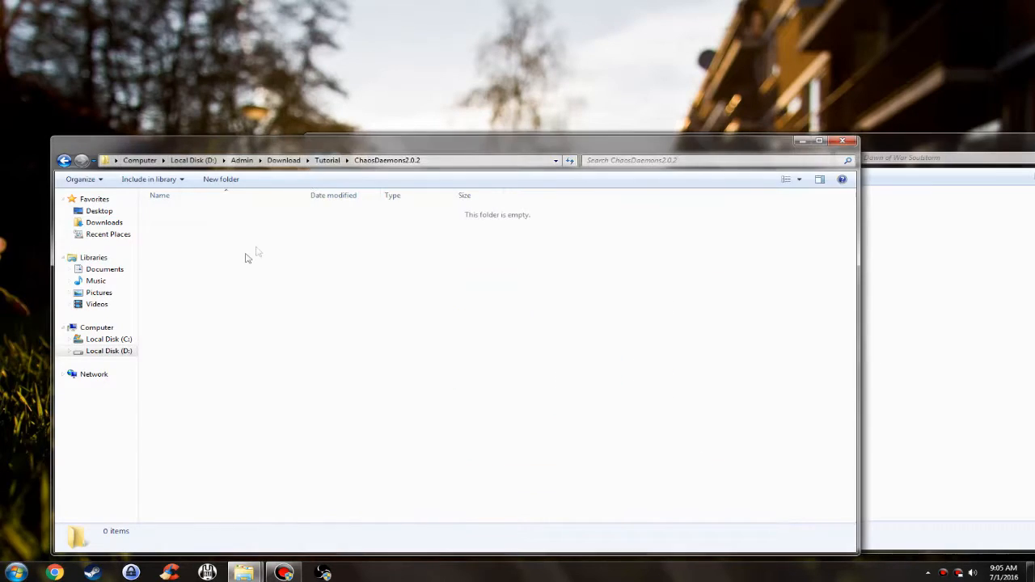
{"action": "left_click", "coordinate": [326, 160]}
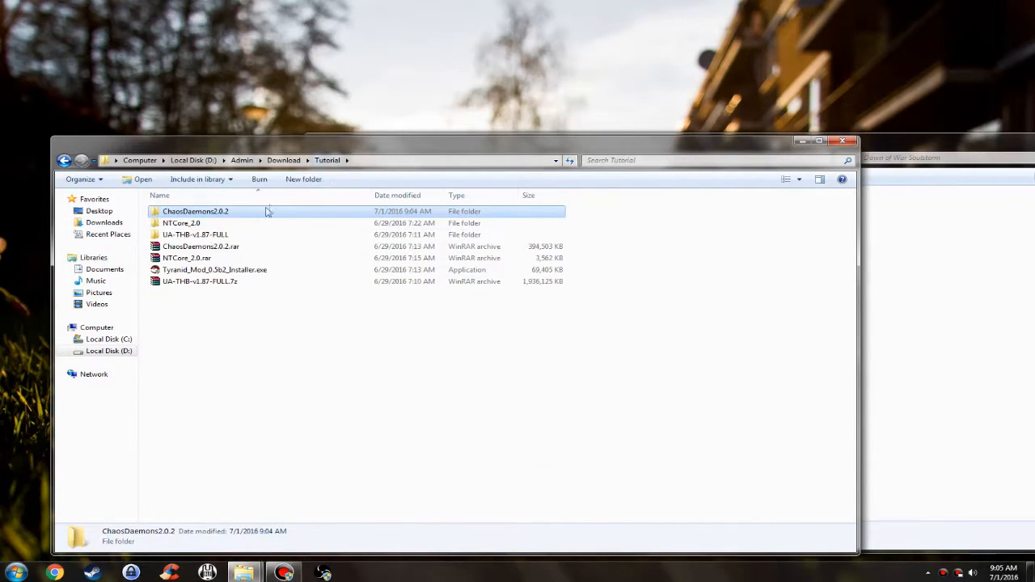
{"action": "left_click", "coordinate": [236, 249], "text": "ctrl"}
{"action": "key", "text": "shift+Delete"}
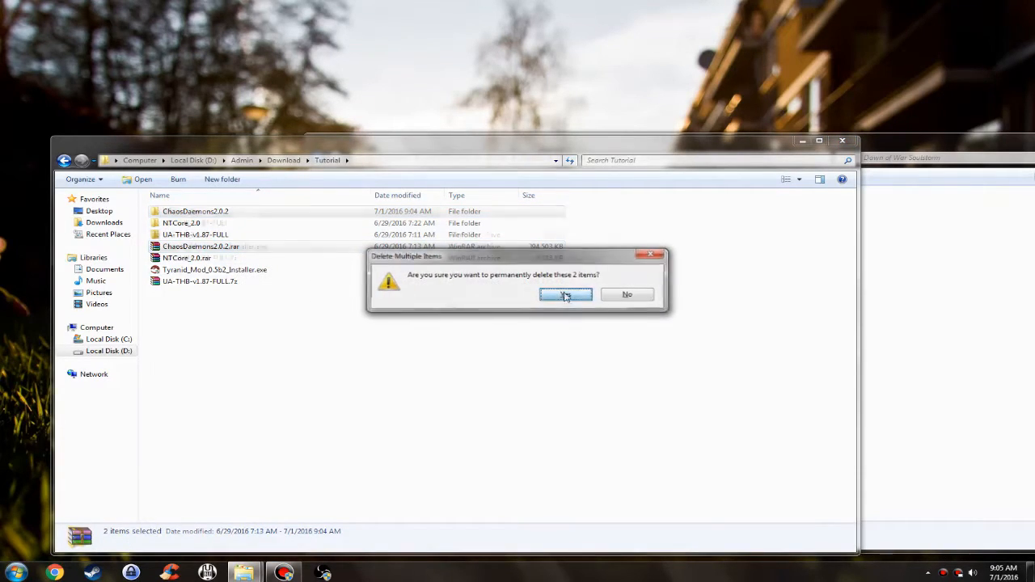
{"action": "left_click", "coordinate": [565, 296]}
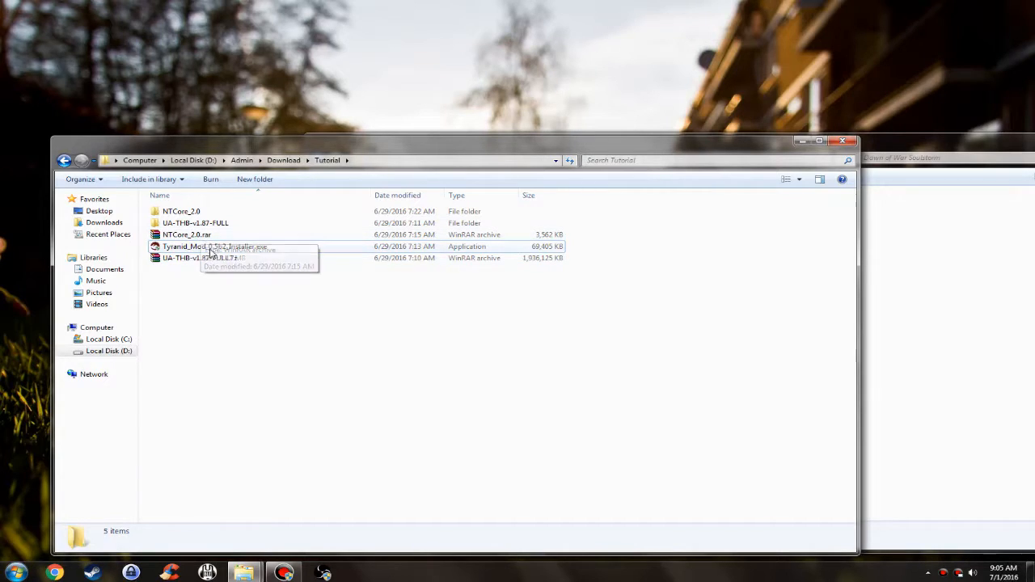
Run Tyranid_Mod_0.5b2_Installer.exe and advance to the choice of installation directory
{"action": "left_click", "coordinate": [178, 248]}
{"action": "double_click", "coordinate": [190, 246]}
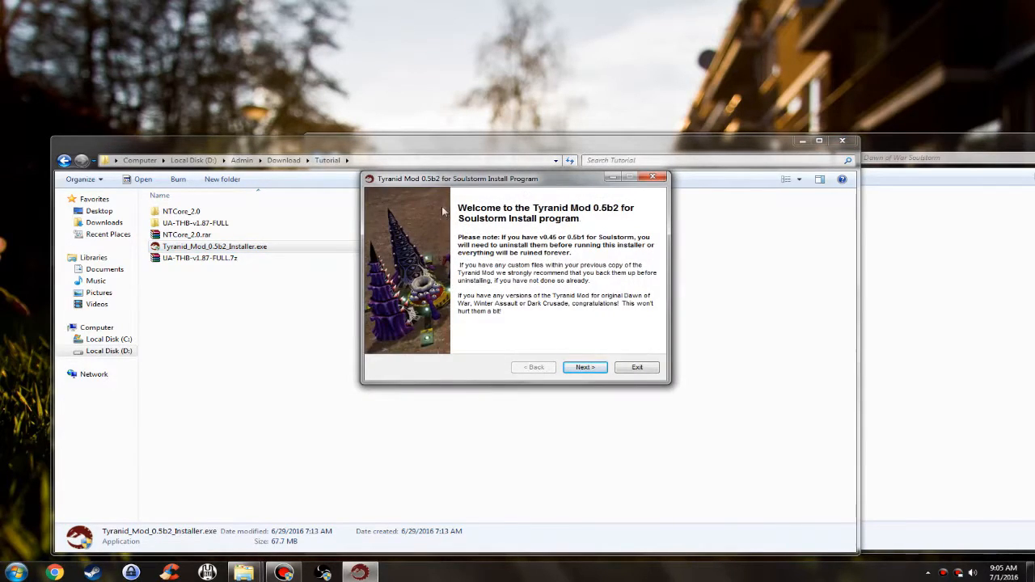
{"action": "left_click", "coordinate": [585, 367]}
{"action": "left_click", "coordinate": [578, 370]}
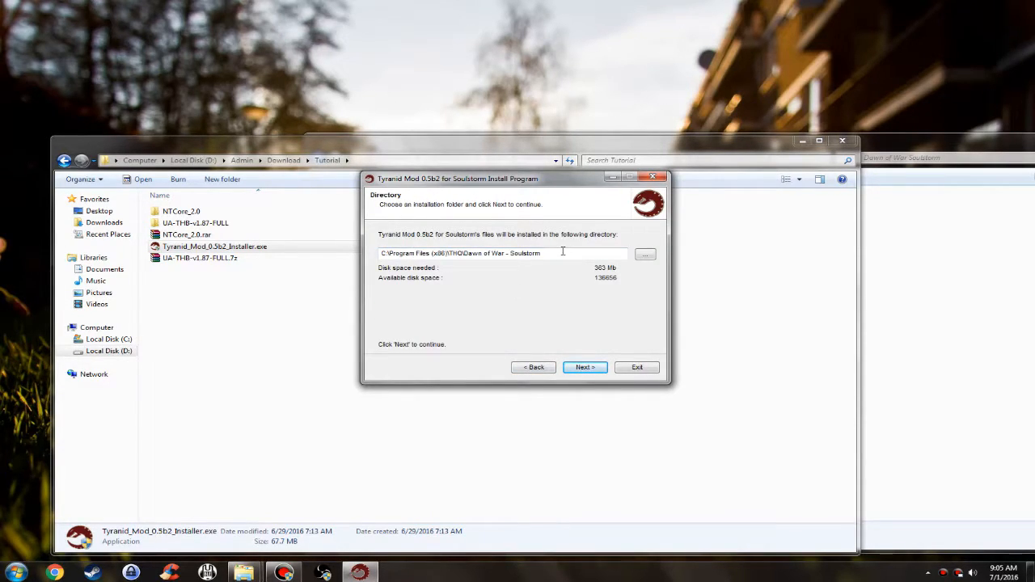
Set the Tyranid Mod installation directory to D:\Games\Online\Steam\steamapps\common\Dawn of War Soulstorm by browsing to that folder
{"action": "left_click_drag", "start_coordinate": [562, 251], "coordinate": [367, 247]}
{"action": "left_click", "coordinate": [651, 256]}
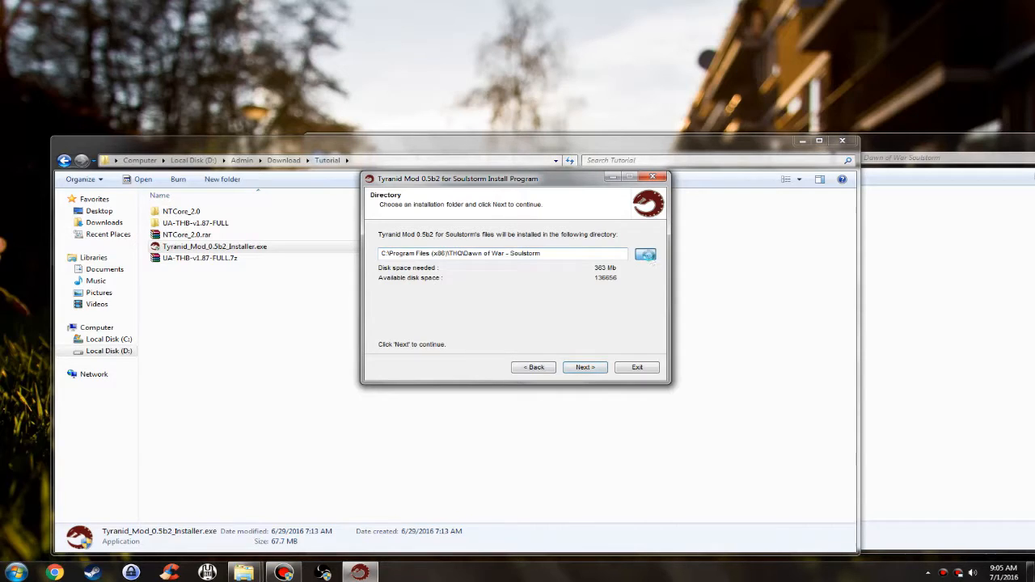
{"action": "scroll", "coordinate": [511, 325], "scroll_direction": "up", "scroll_amount": 10}
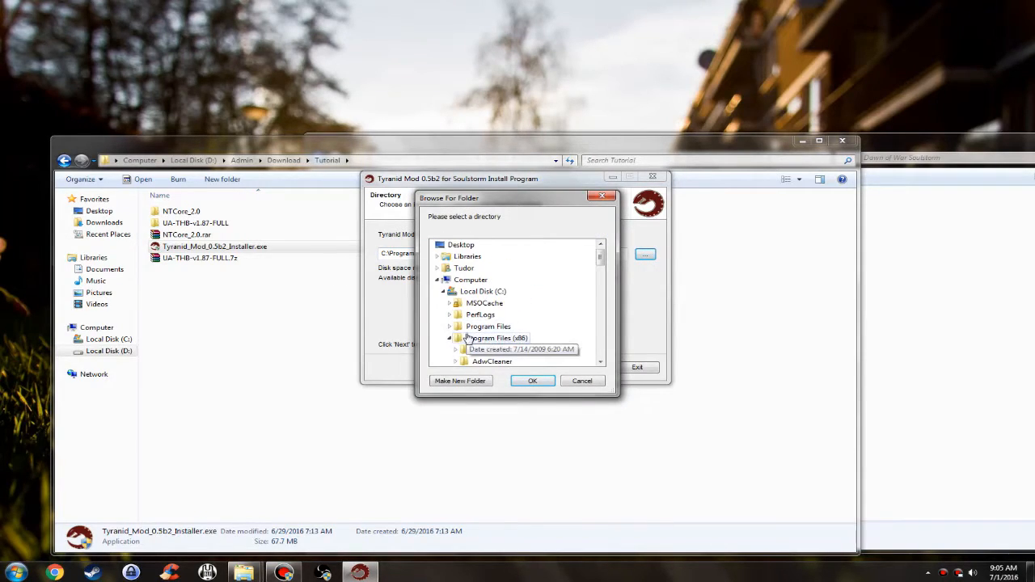
{"action": "left_click", "coordinate": [450, 338]}
{"action": "left_click", "coordinate": [443, 291]}
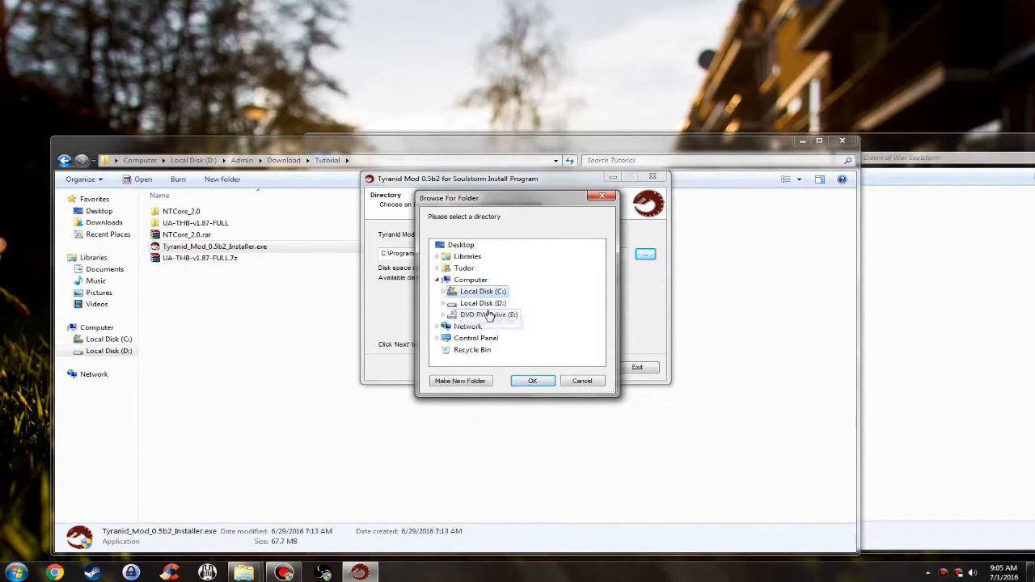
{"action": "left_click", "coordinate": [493, 304]}
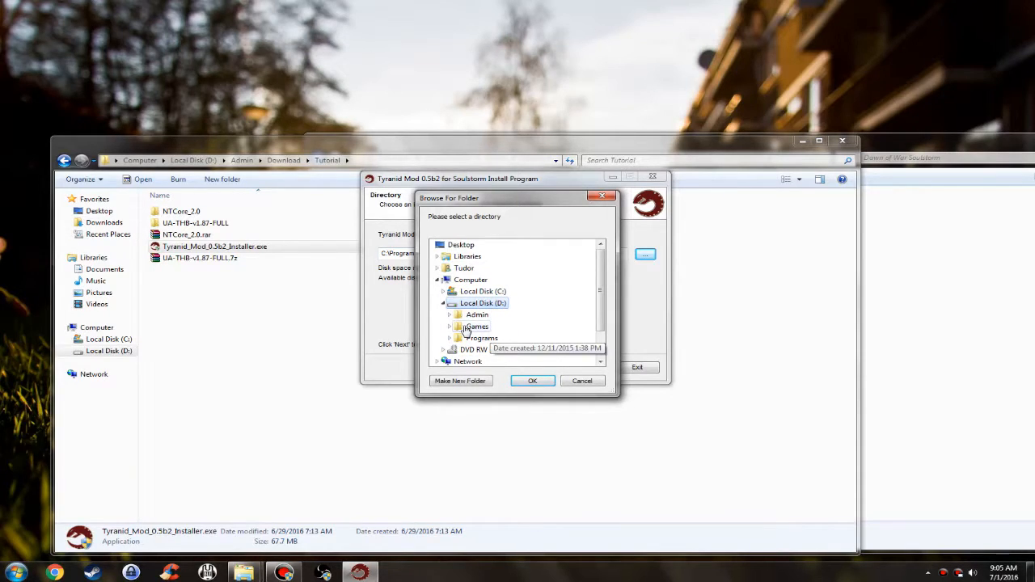
{"action": "left_click", "coordinate": [449, 326]}
{"action": "left_click", "coordinate": [486, 356]}
{"action": "left_click", "coordinate": [490, 362]}
{"action": "scroll", "coordinate": [518, 339], "scroll_direction": "down", "scroll_amount": 2}
{"action": "scroll", "coordinate": [543, 345], "scroll_direction": "down", "scroll_amount": 4}
{"action": "left_click", "coordinate": [522, 292]}
{"action": "left_click", "coordinate": [507, 292]}
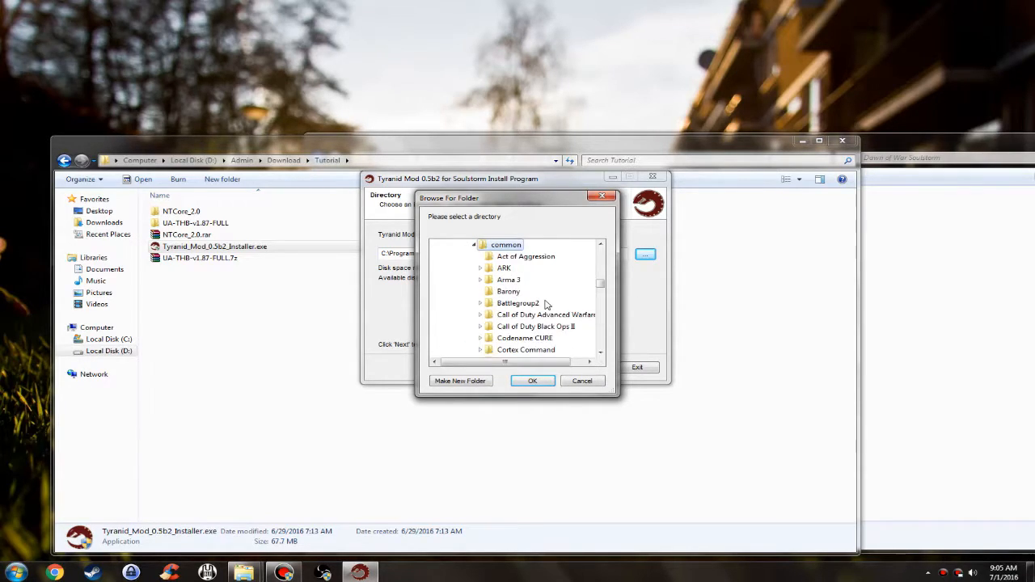
{"action": "scroll", "coordinate": [548, 304], "scroll_direction": "down", "scroll_amount": 2}
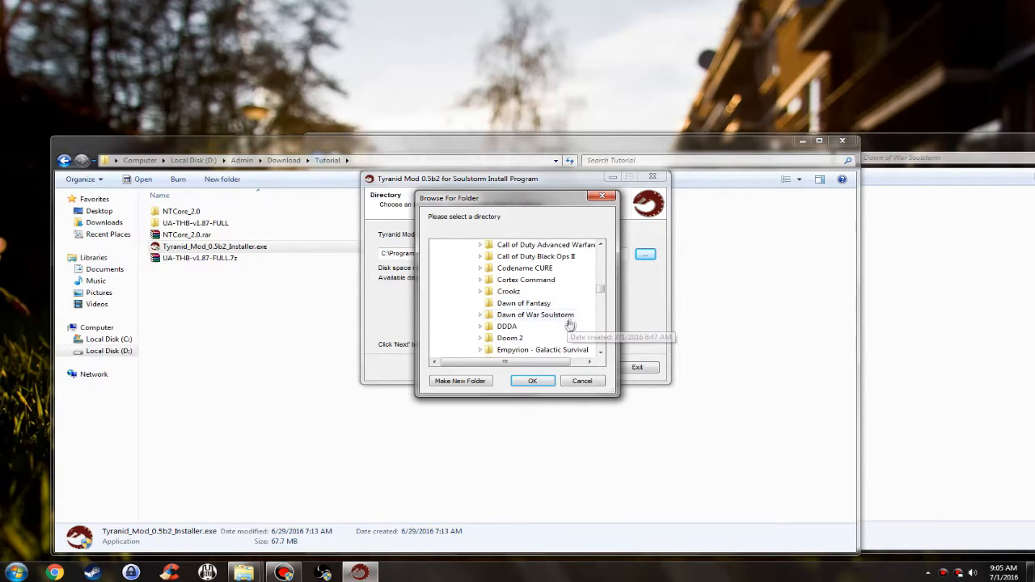
{"action": "left_click", "coordinate": [557, 316]}
{"action": "left_click", "coordinate": [537, 386]}
{"action": "left_click_drag", "start_coordinate": [589, 254], "coordinate": [304, 259]}
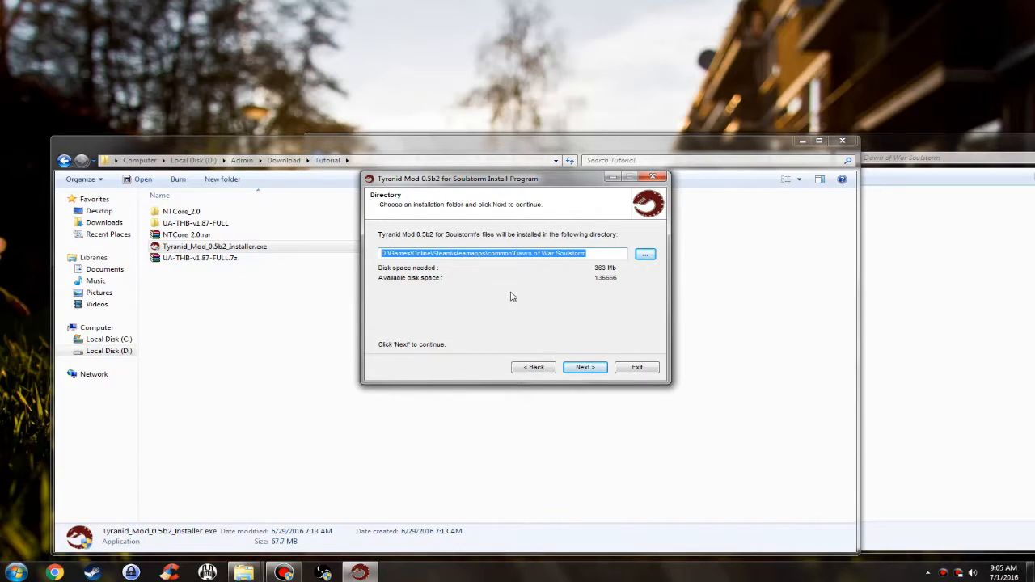
Start the Tyranid Mod 0.5b2 installation and open the UA-THB-v1.87-FULL folder while it runs
{"action": "left_click", "coordinate": [586, 368]}
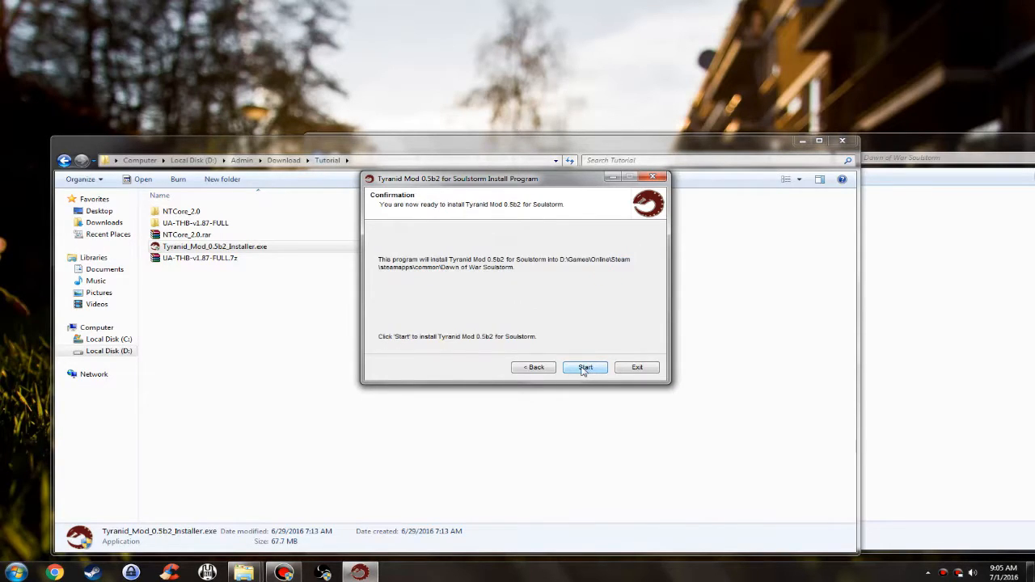
{"action": "left_click", "coordinate": [584, 368]}
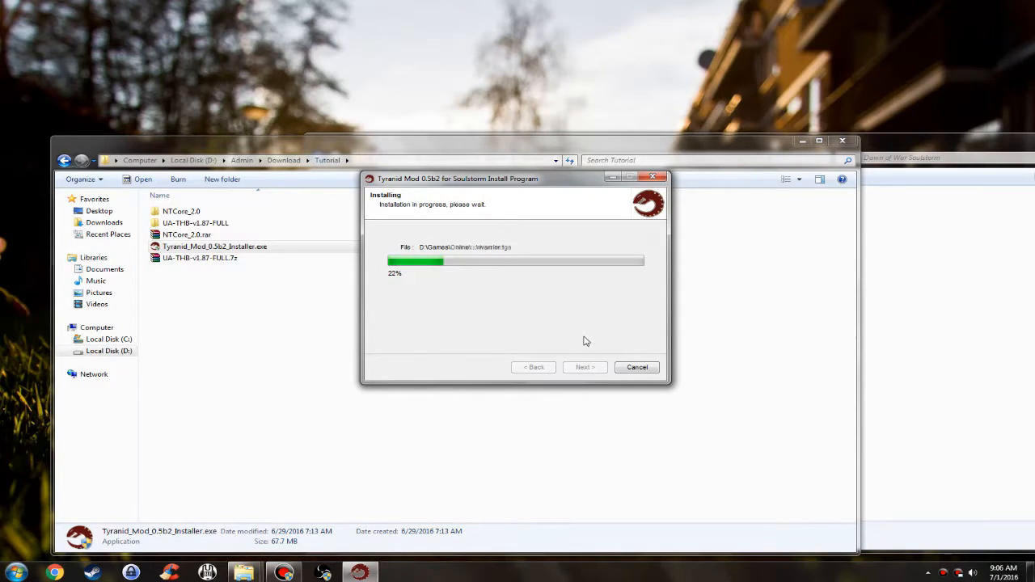
{"action": "double_click", "coordinate": [236, 225]}
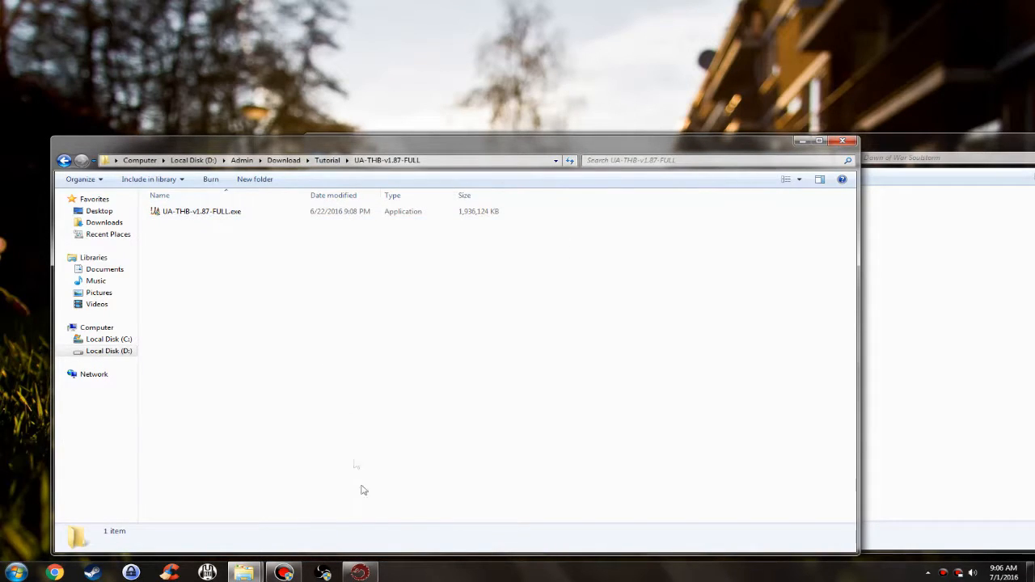
{"action": "left_click", "coordinate": [359, 573]}
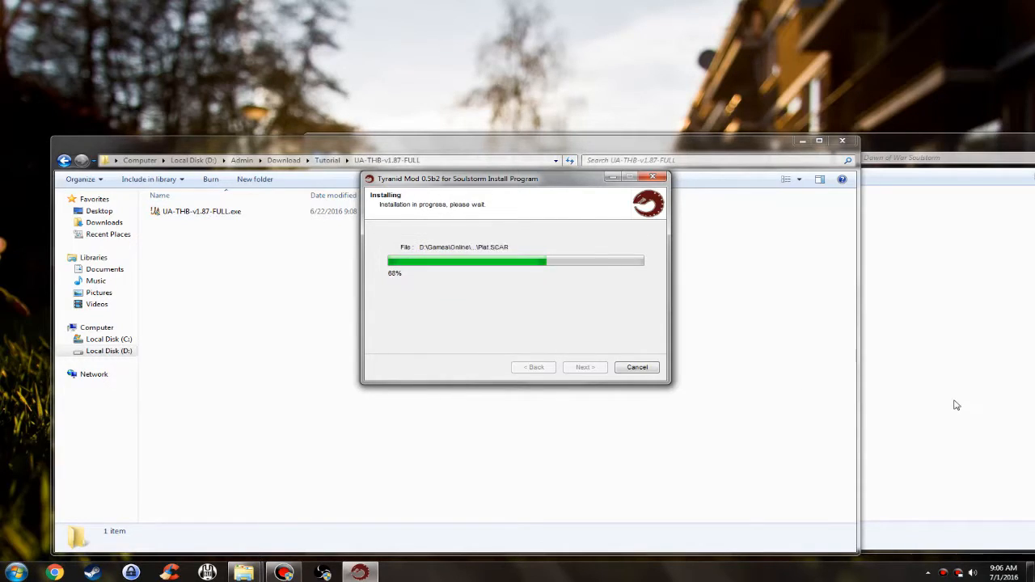
Return to the Tyranid Mod installer and exit it once the installation has completed
{"action": "left_click", "coordinate": [952, 404]}
{"action": "left_click", "coordinate": [259, 386]}
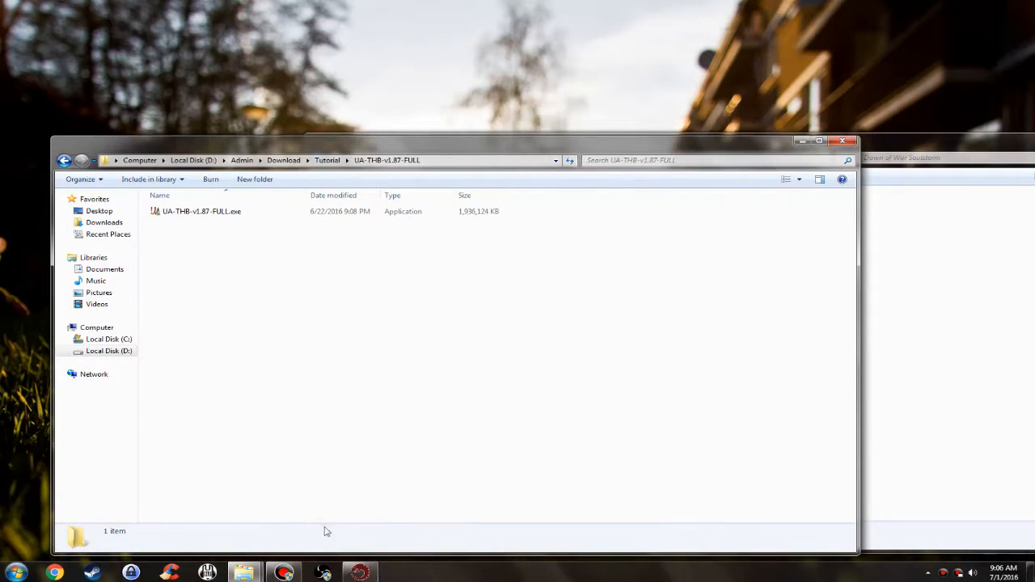
{"action": "left_click", "coordinate": [360, 572]}
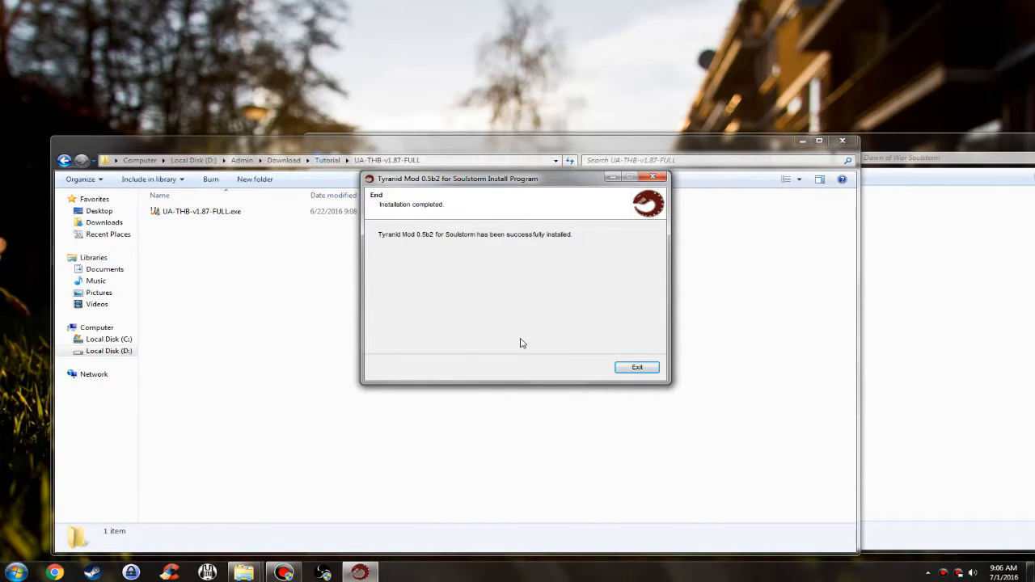
{"action": "key", "text": "Return"}
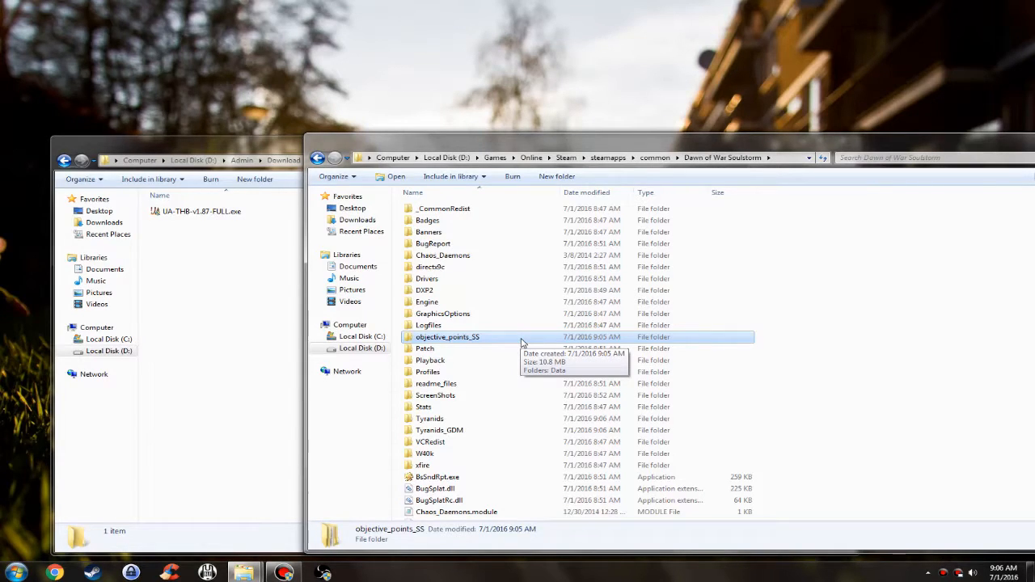
Check the Dawn of War Soulstorm folder for the objective_points_SS, Tyranids and Tyranids_GDM folders
{"action": "scroll", "coordinate": [521, 343], "scroll_direction": "down", "scroll_amount": 7}
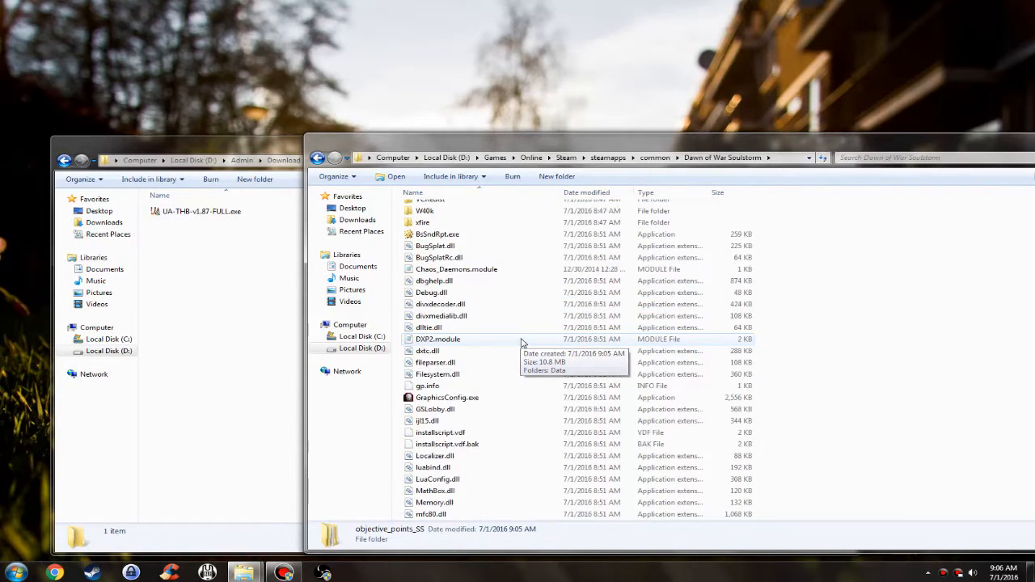
{"action": "scroll", "coordinate": [521, 343], "scroll_direction": "up", "scroll_amount": 7}
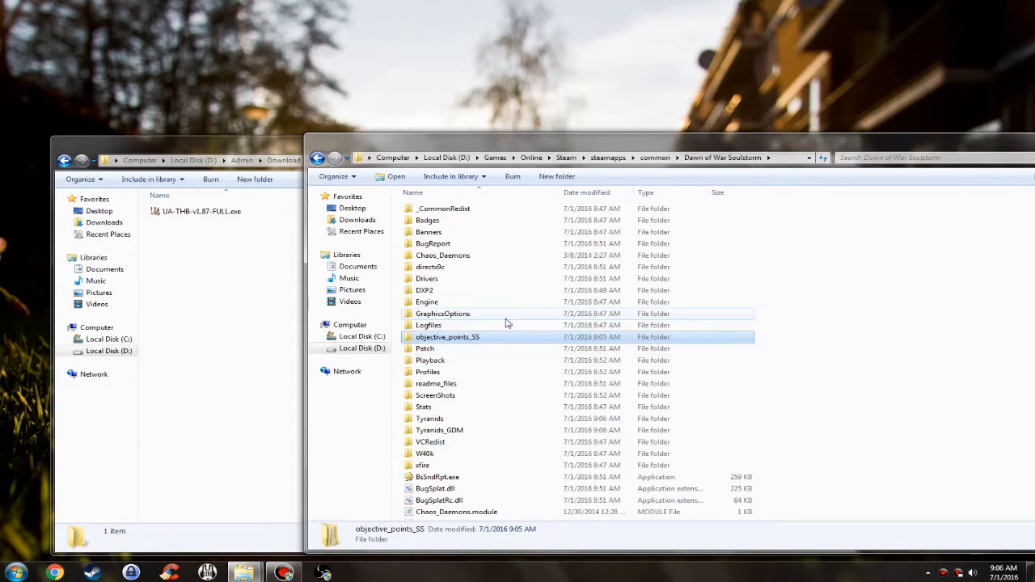
{"action": "left_click", "coordinate": [506, 361]}
{"action": "left_click", "coordinate": [485, 419]}
{"action": "left_click", "coordinate": [479, 430]}
{"action": "left_click", "coordinate": [474, 420]}
{"action": "left_click", "coordinate": [474, 429]}
Check the Dawn of War Soulstorm folder for the Tyranids.module and Tyranids_GDM.module files
{"action": "scroll", "coordinate": [474, 427], "scroll_direction": "down", "scroll_amount": 10}
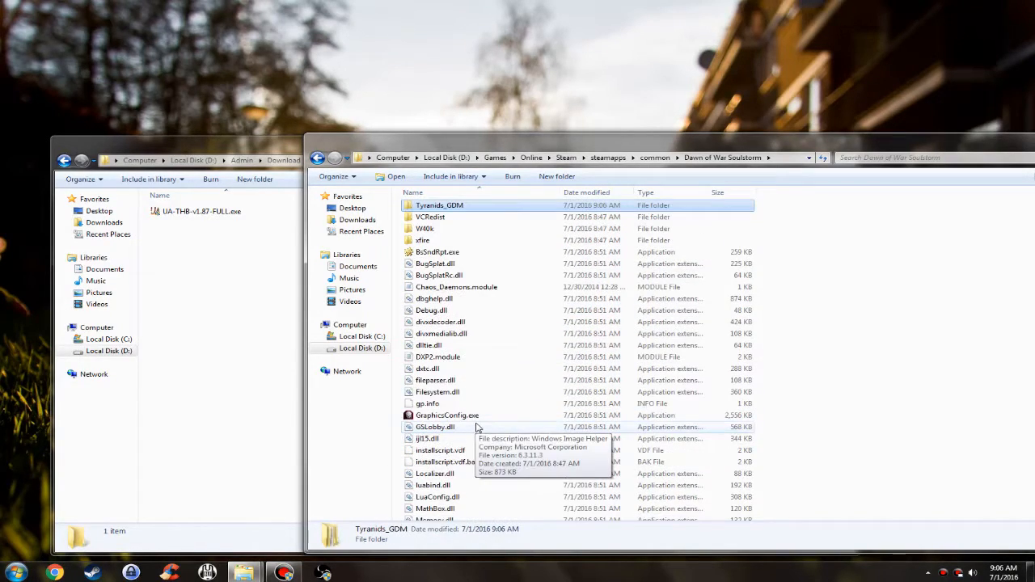
{"action": "scroll", "coordinate": [449, 360], "scroll_direction": "down", "scroll_amount": 6}
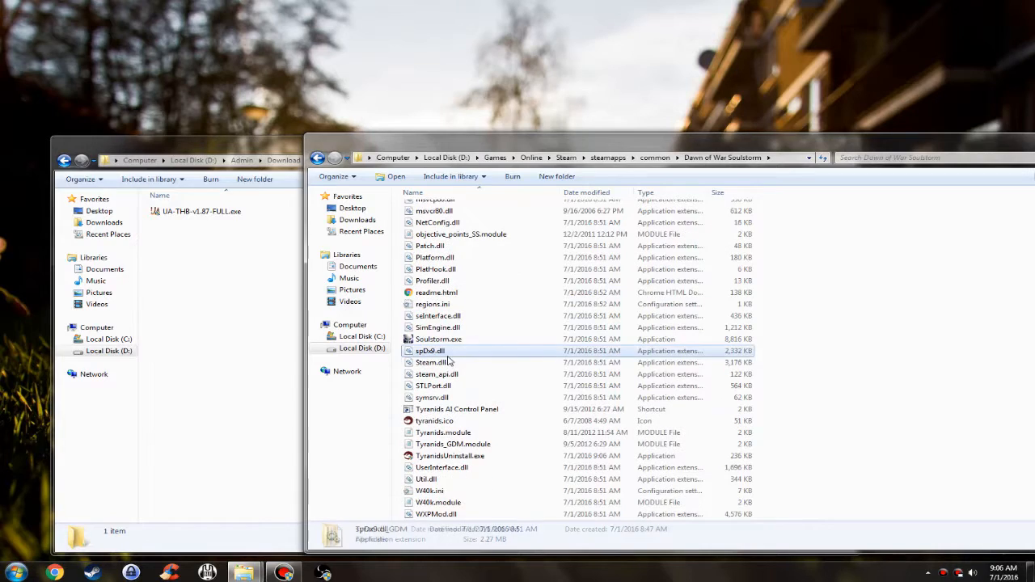
{"action": "left_click", "coordinate": [452, 409]}
{"action": "left_click", "coordinate": [450, 433]}
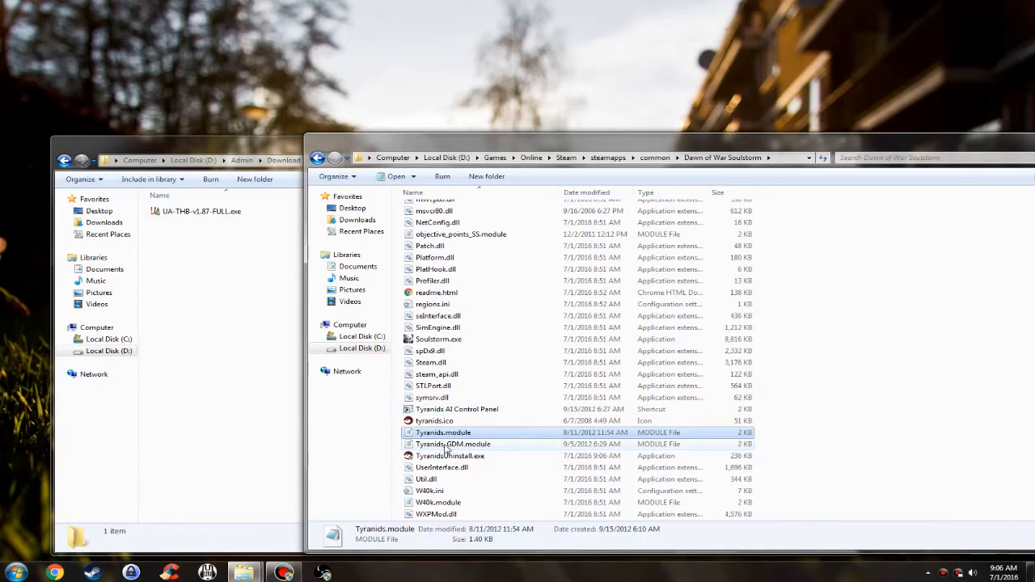
{"action": "left_click", "coordinate": [428, 443], "text": "ctrl"}
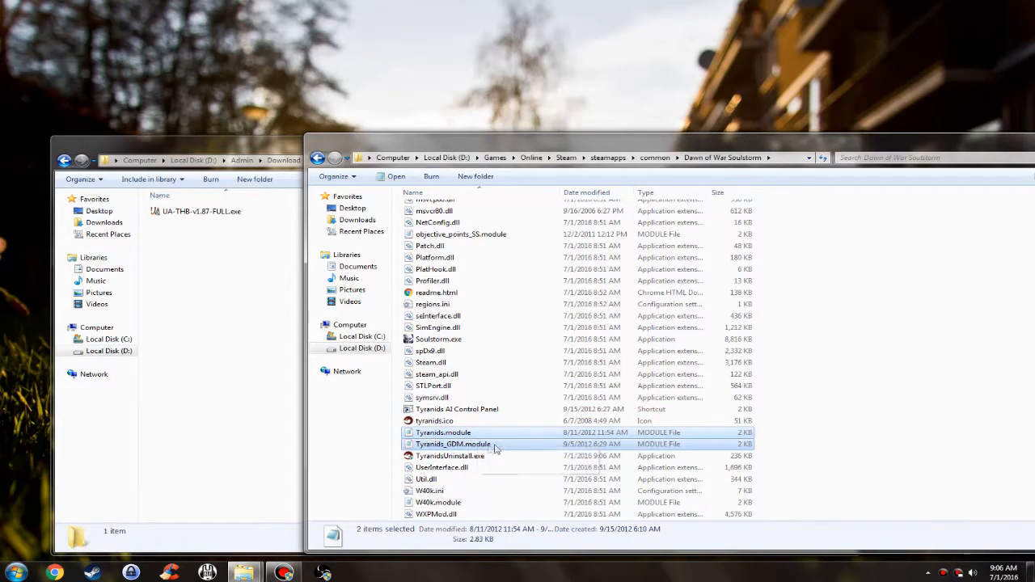
{"action": "scroll", "coordinate": [434, 421], "scroll_direction": "up", "scroll_amount": 15}
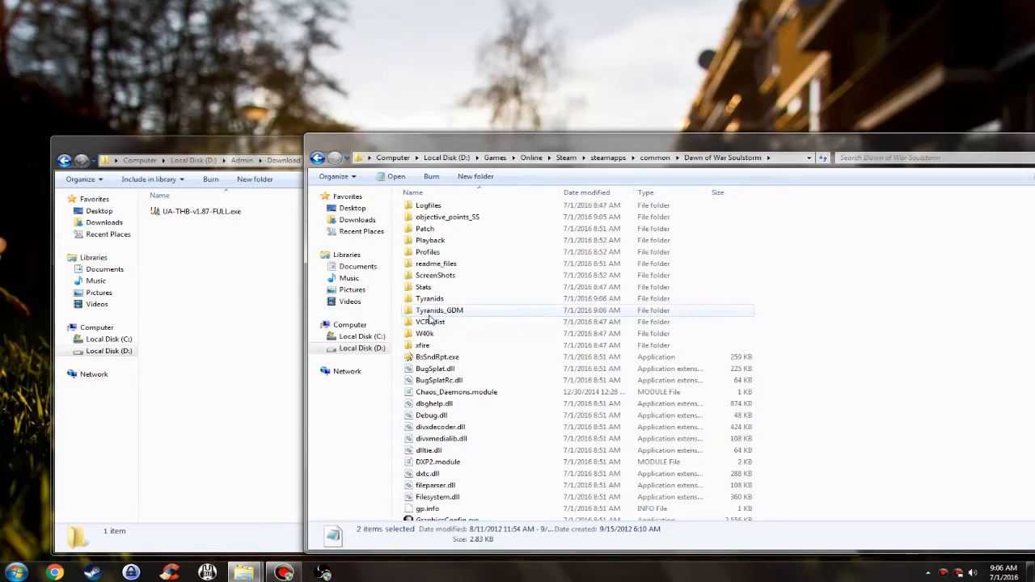
Run UA-THB-v1.87-FULL.exe from the UA-THB-v1.87-FULL folder and accept its license agreement
{"action": "left_click", "coordinate": [253, 292]}
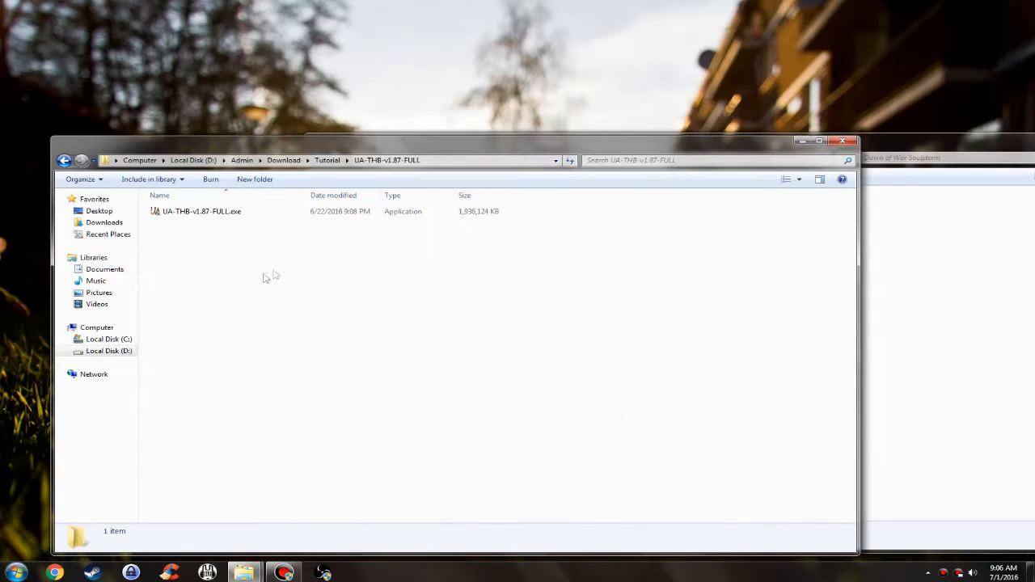
{"action": "double_click", "coordinate": [189, 214]}
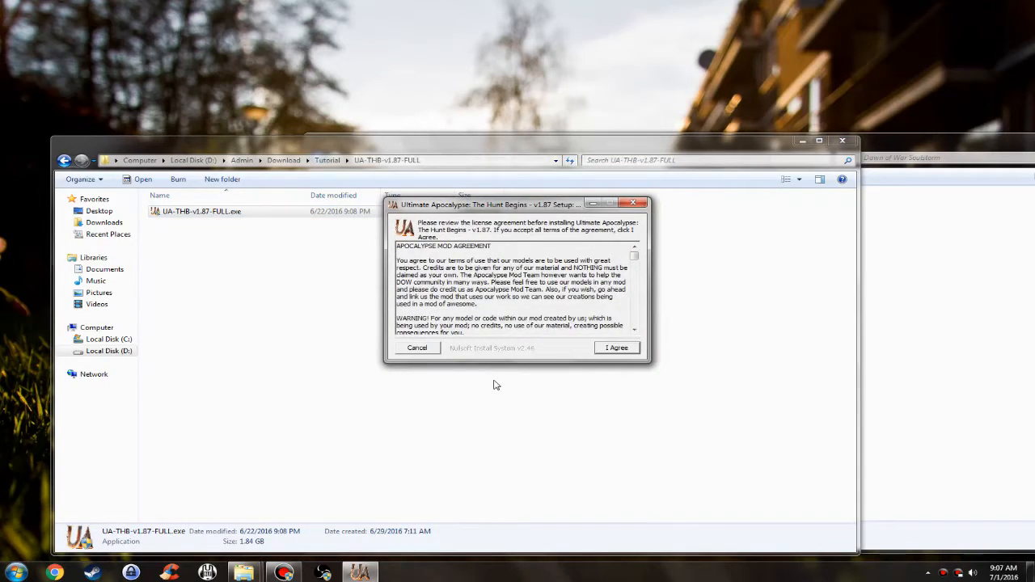
{"action": "left_click", "coordinate": [617, 349]}
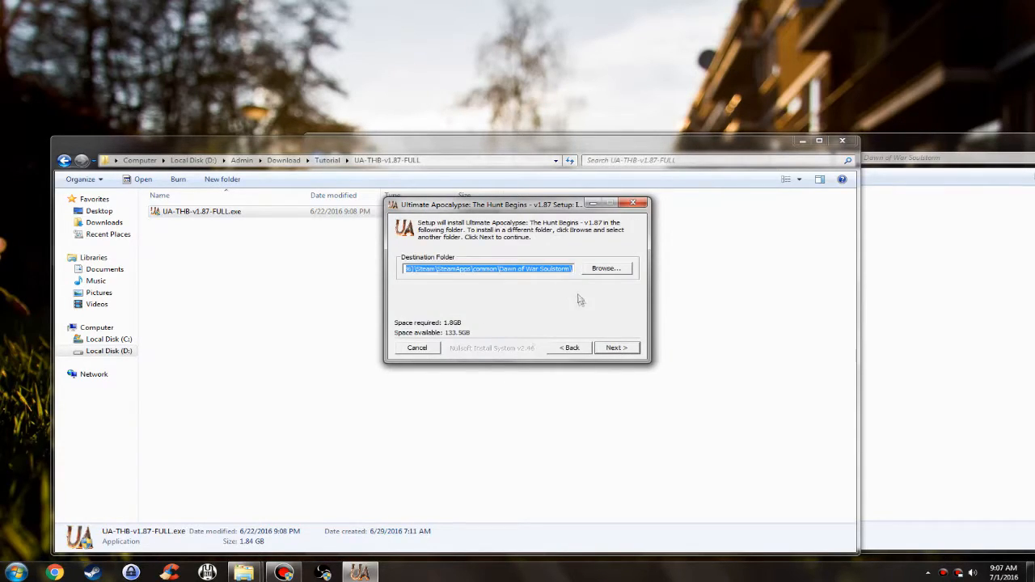
Review the installer's default destination path and browse for a different folder, expanding D:\Games\Online\Steam\steamapps
{"action": "left_click_drag", "start_coordinate": [437, 272], "coordinate": [257, 256]}
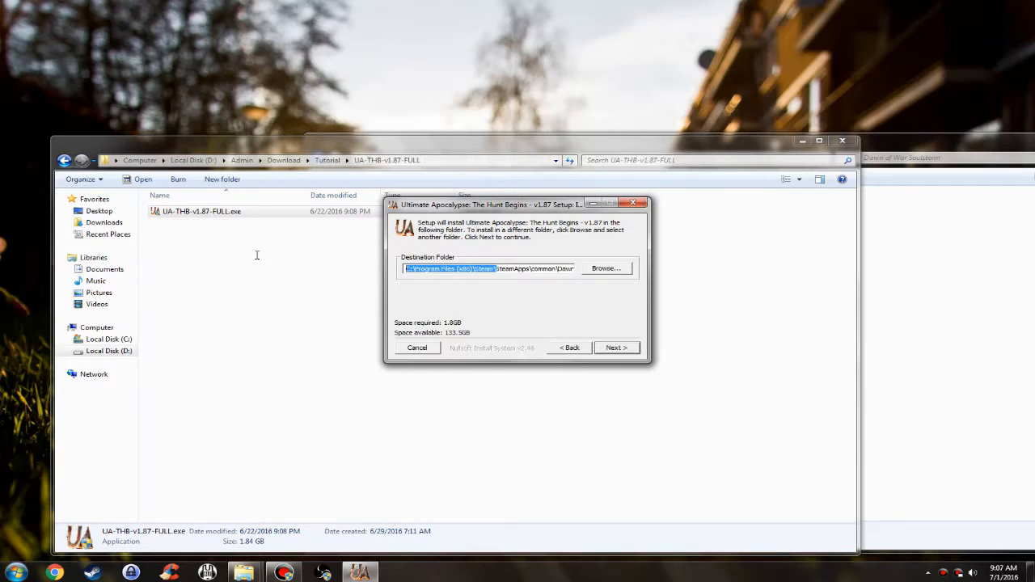
{"action": "left_click_drag", "start_coordinate": [506, 269], "coordinate": [586, 266]}
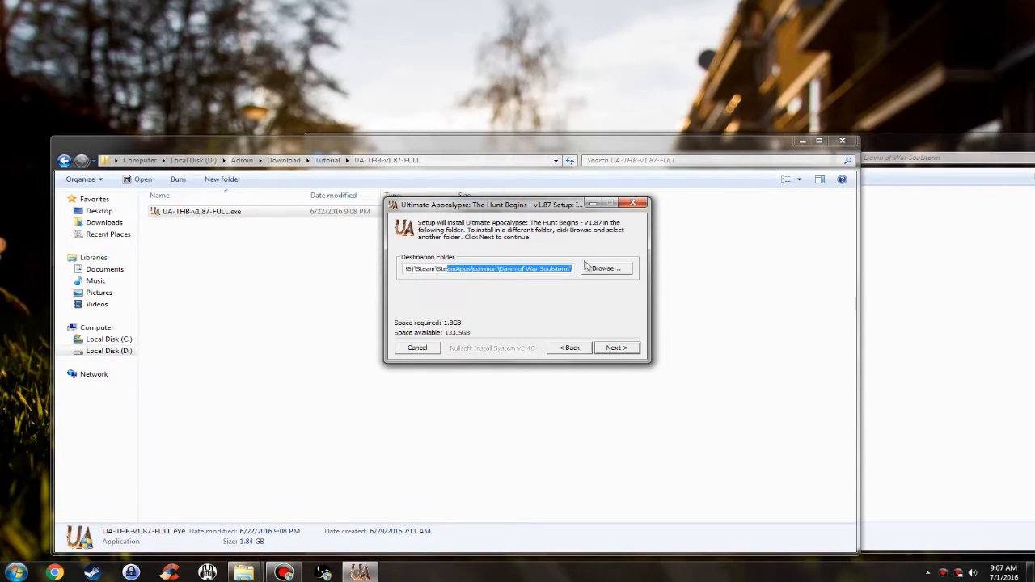
{"action": "left_click", "coordinate": [606, 272]}
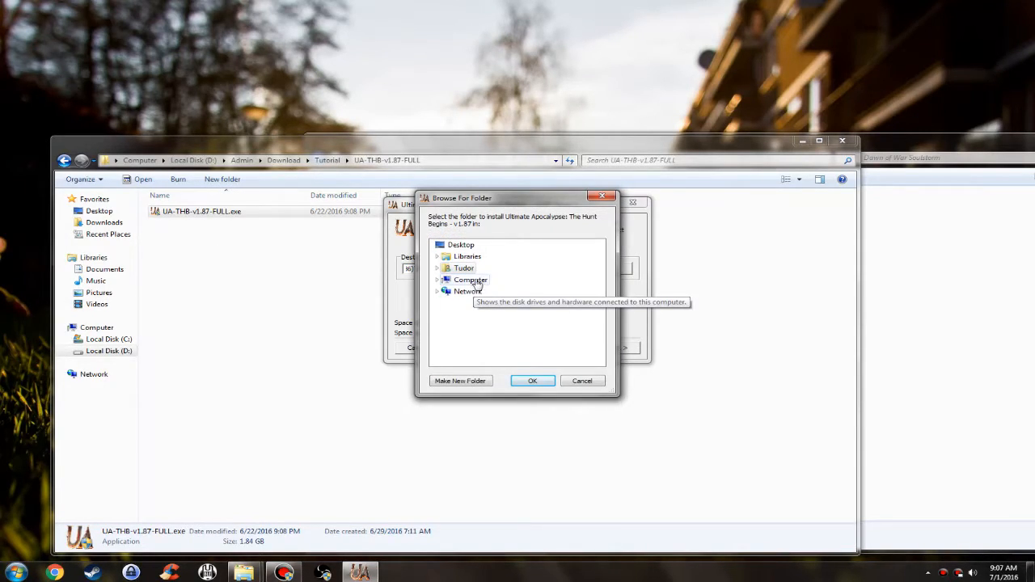
{"action": "double_click", "coordinate": [477, 282]}
{"action": "double_click", "coordinate": [478, 304]}
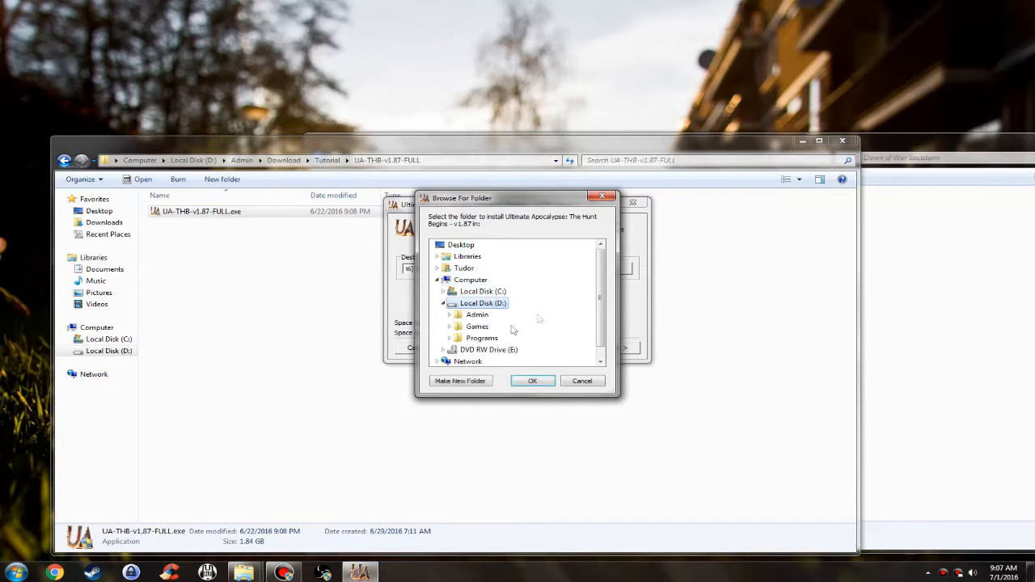
{"action": "double_click", "coordinate": [477, 326]}
{"action": "double_click", "coordinate": [483, 314]}
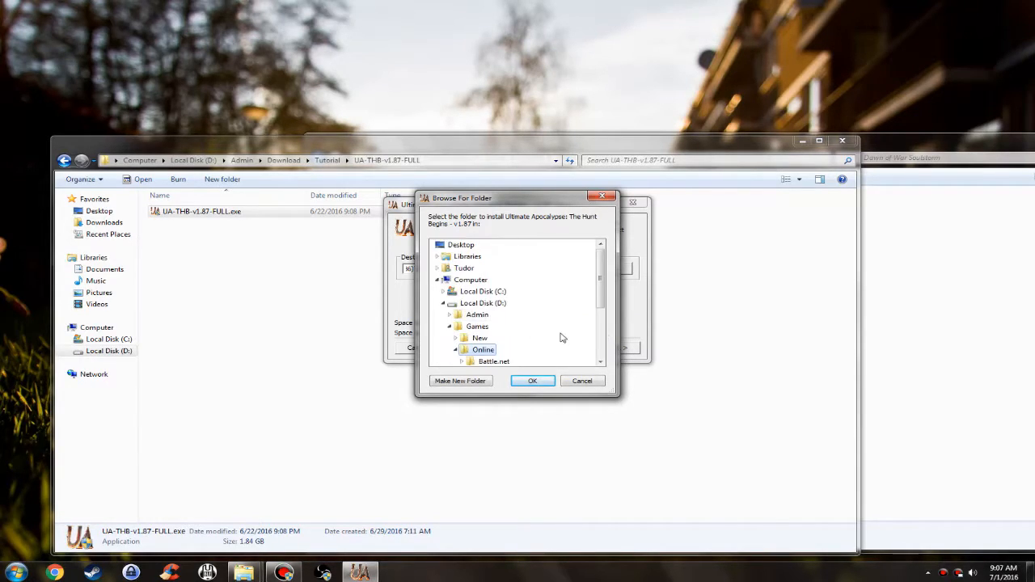
{"action": "double_click", "coordinate": [491, 327]}
{"action": "scroll", "coordinate": [509, 334], "scroll_direction": "down", "scroll_amount": 3}
{"action": "scroll", "coordinate": [509, 334], "scroll_direction": "down", "scroll_amount": 3}
{"action": "double_click", "coordinate": [505, 321]}
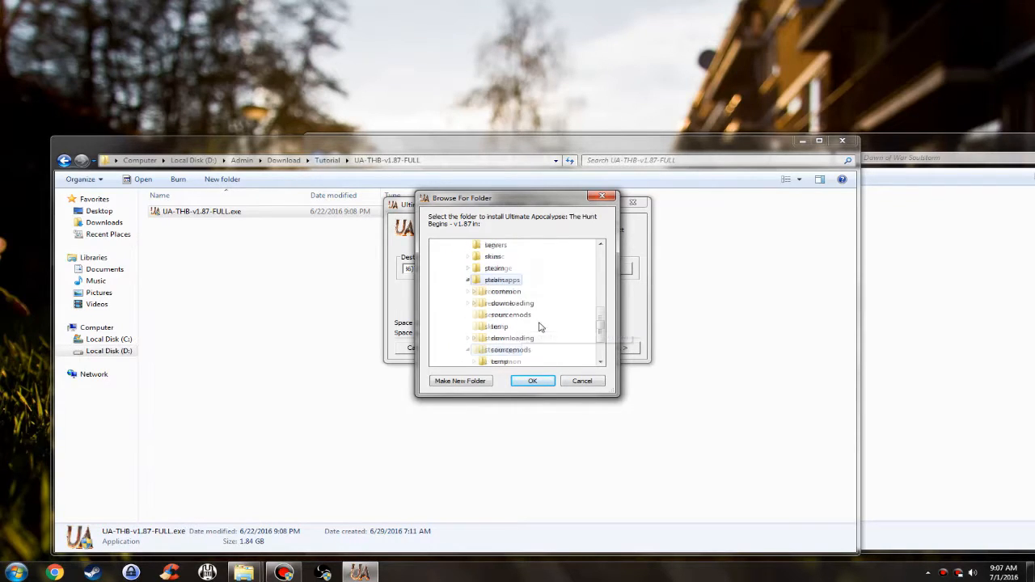
Choose the Dawn of War Soulstorm folder inside steamapps\common as the destination for the Ultimate Apocalypse installation
{"action": "double_click", "coordinate": [515, 293]}
{"action": "scroll", "coordinate": [558, 313], "scroll_direction": "down", "scroll_amount": 5}
{"action": "scroll", "coordinate": [550, 310], "scroll_direction": "up", "scroll_amount": 1}
{"action": "double_click", "coordinate": [533, 348]}
{"action": "scroll", "coordinate": [550, 322], "scroll_direction": "up", "scroll_amount": 1}
{"action": "left_click", "coordinate": [532, 381]}
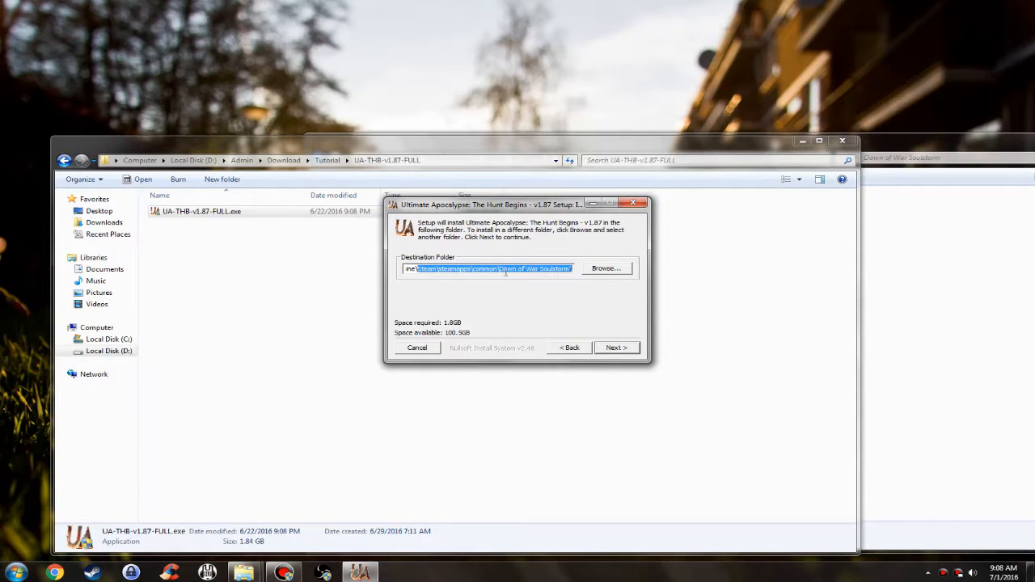
{"action": "left_click", "coordinate": [521, 270]}
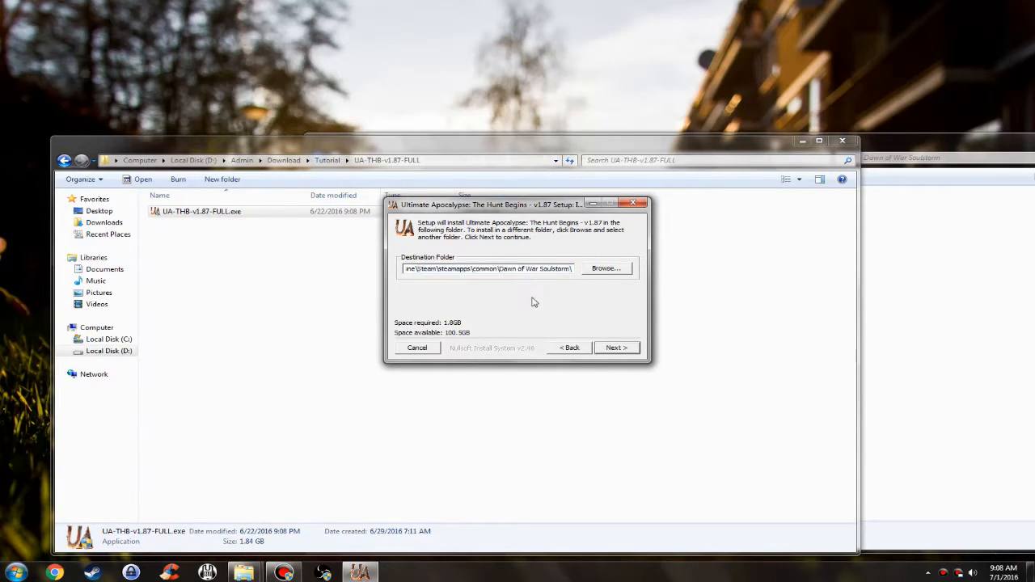
Install only the UA - THB v1.87 + Newraces component, excluding Tyranid Mod v0.5b2 and DoW Mod Manager v1.3, and close the completed setup
{"action": "left_click", "coordinate": [615, 348]}
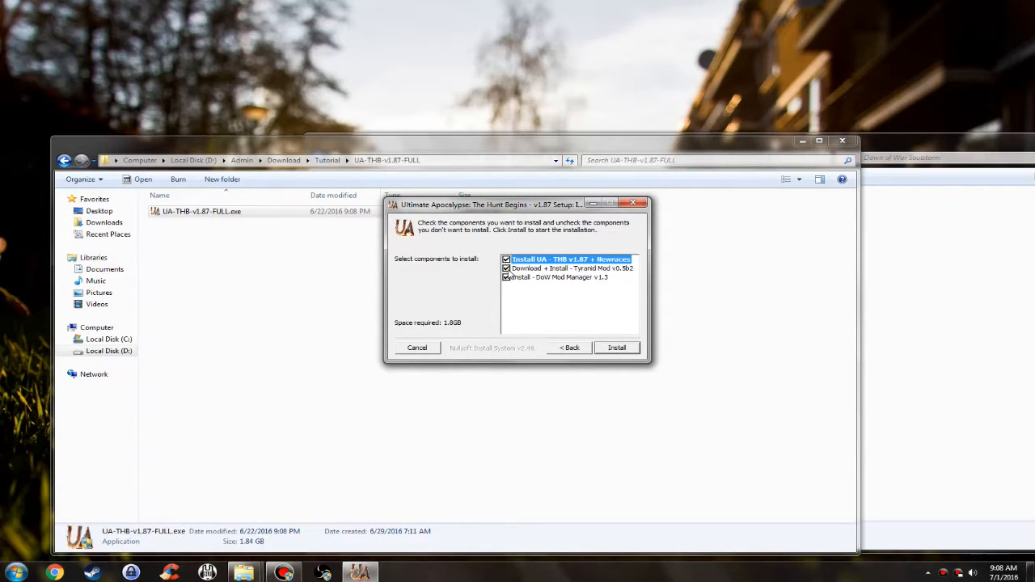
{"action": "left_click", "coordinate": [507, 269]}
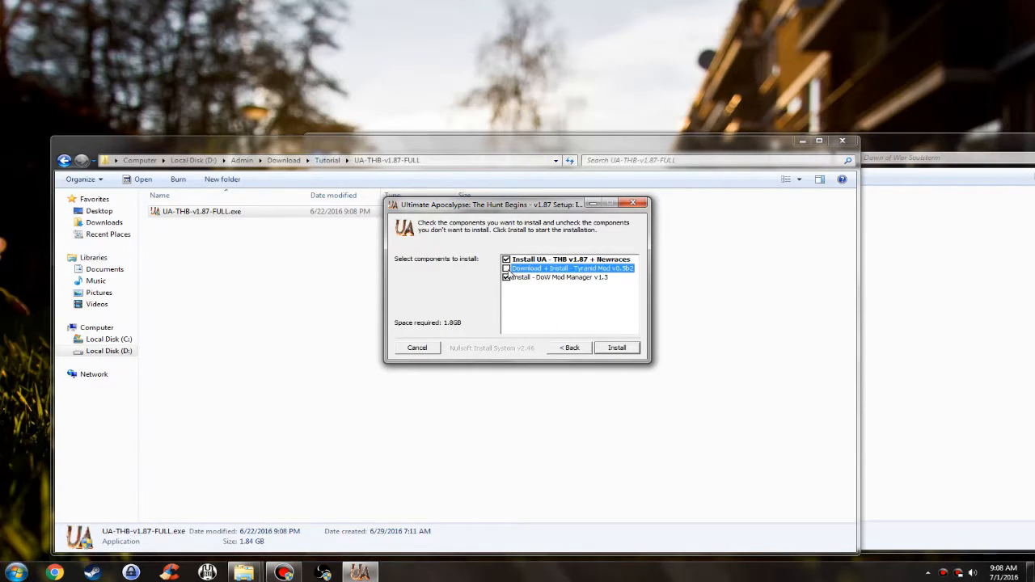
{"action": "left_click", "coordinate": [506, 277]}
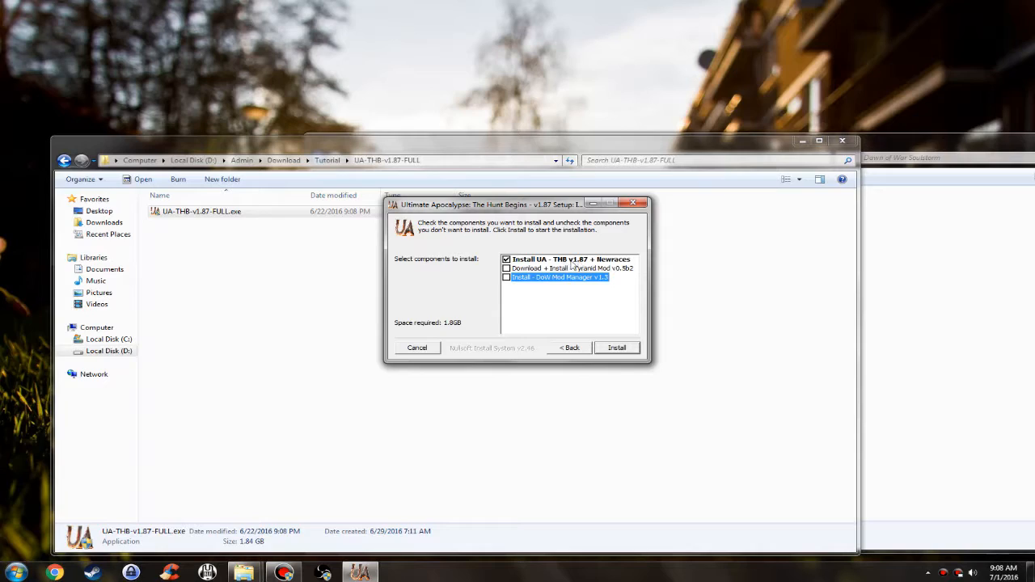
{"action": "left_click", "coordinate": [628, 356]}
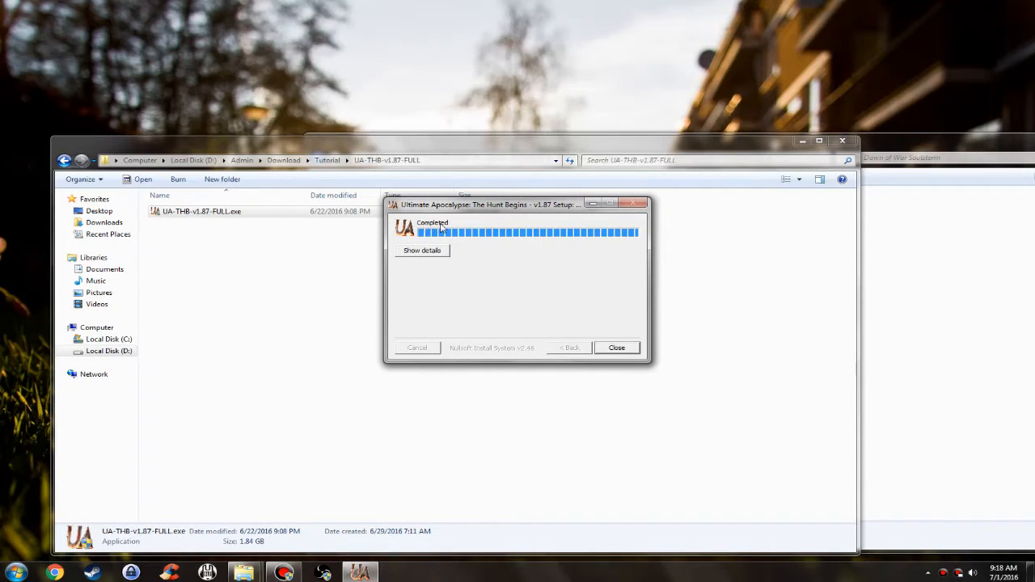
{"action": "left_click", "coordinate": [612, 349]}
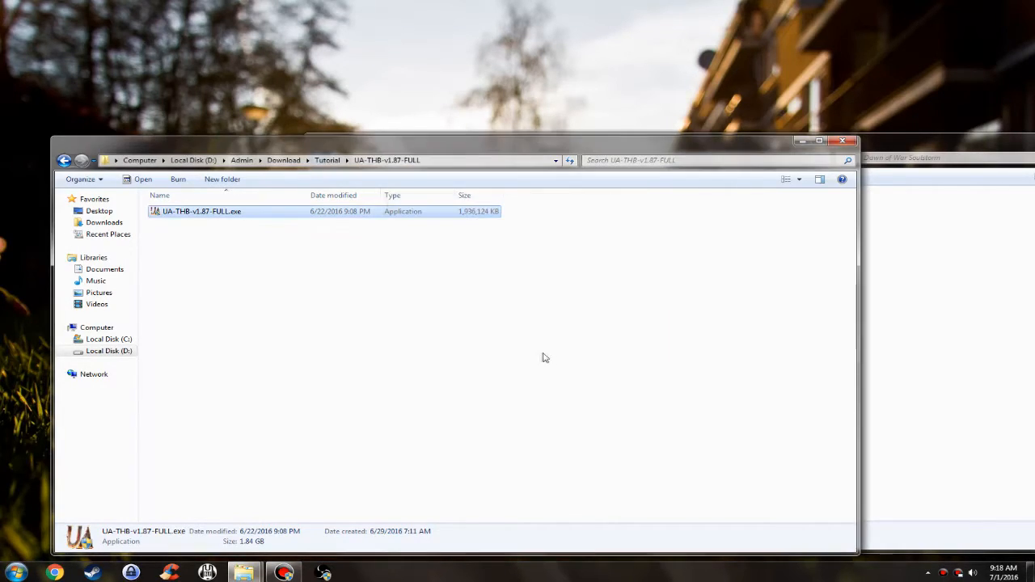
Copy GraphicsConfig.exe, Readme.txt and Soulstorm.exe from the NTCore_2.0 folder inside Tutorial
{"action": "left_click", "coordinate": [332, 164]}
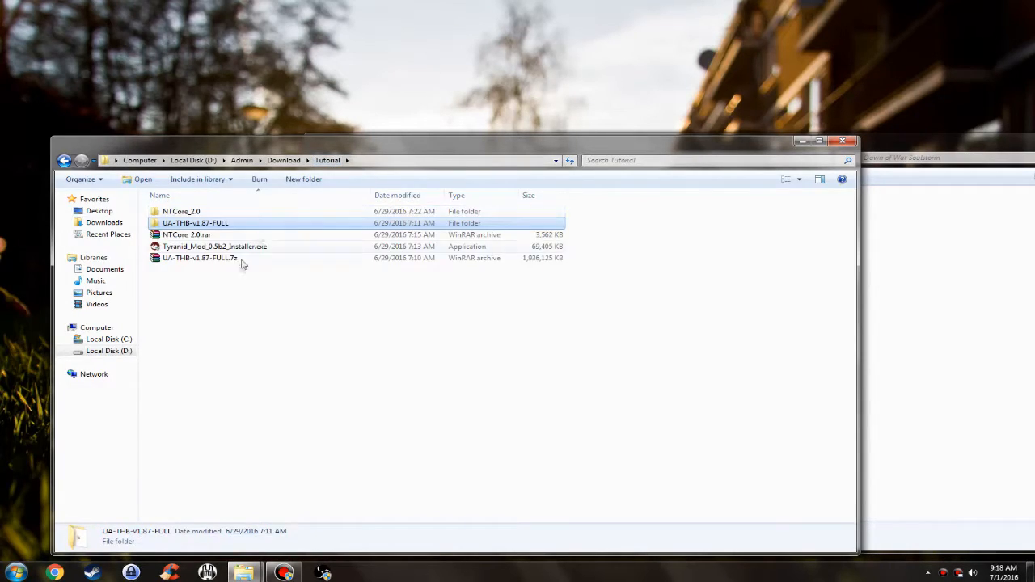
{"action": "left_click", "coordinate": [207, 236]}
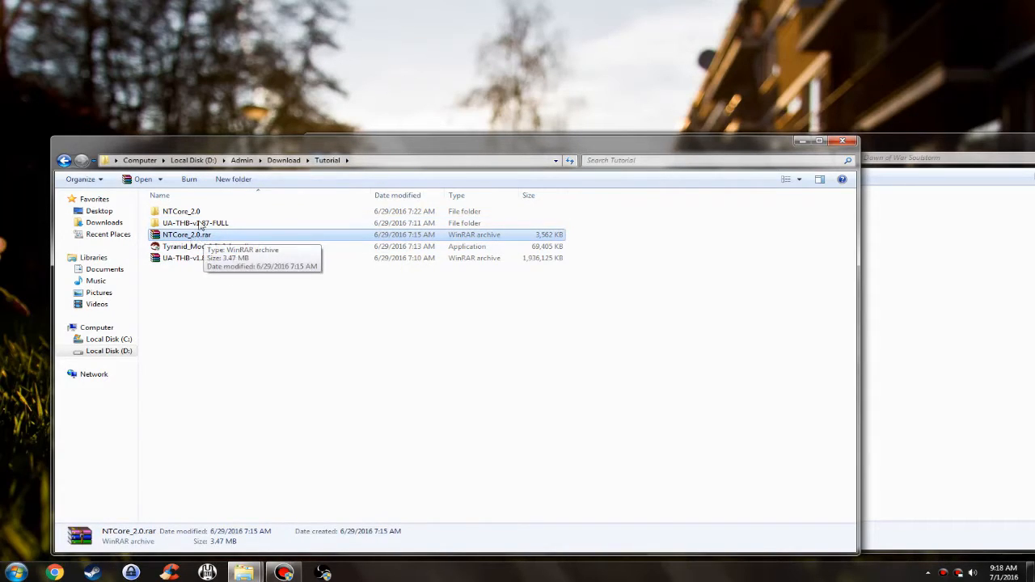
{"action": "double_click", "coordinate": [184, 211]}
{"action": "left_click_drag", "start_coordinate": [203, 291], "coordinate": [275, 216]}
{"action": "right_click", "coordinate": [274, 218]}
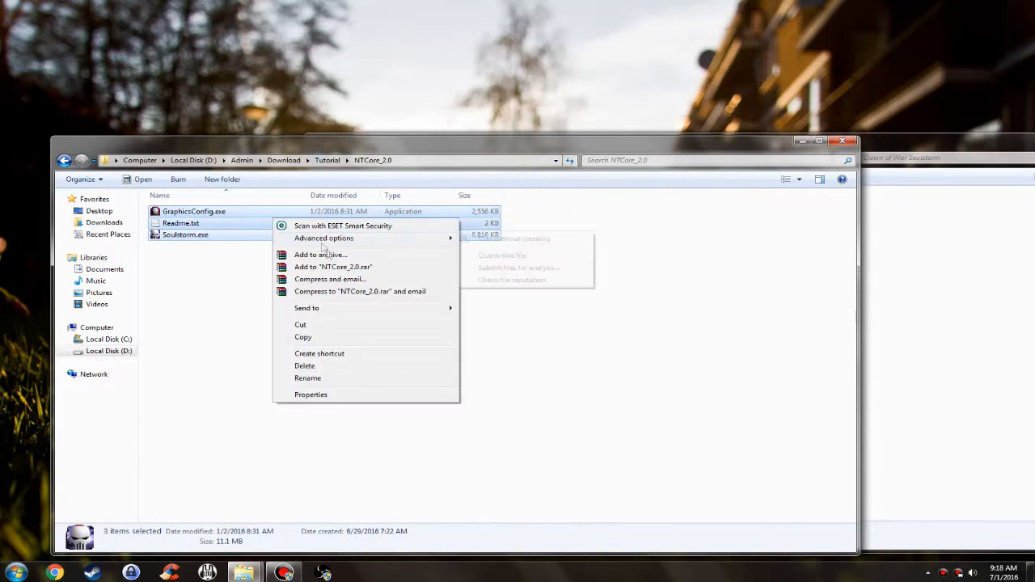
{"action": "left_click", "coordinate": [315, 337]}
Paste the copied NTCore files into the Dawn of War Soulstorm folder, replacing the existing files for all conflicts
{"action": "left_click", "coordinate": [909, 365]}
{"action": "scroll", "coordinate": [807, 386], "scroll_direction": "down", "scroll_amount": 8}
{"action": "right_click", "coordinate": [890, 408]}
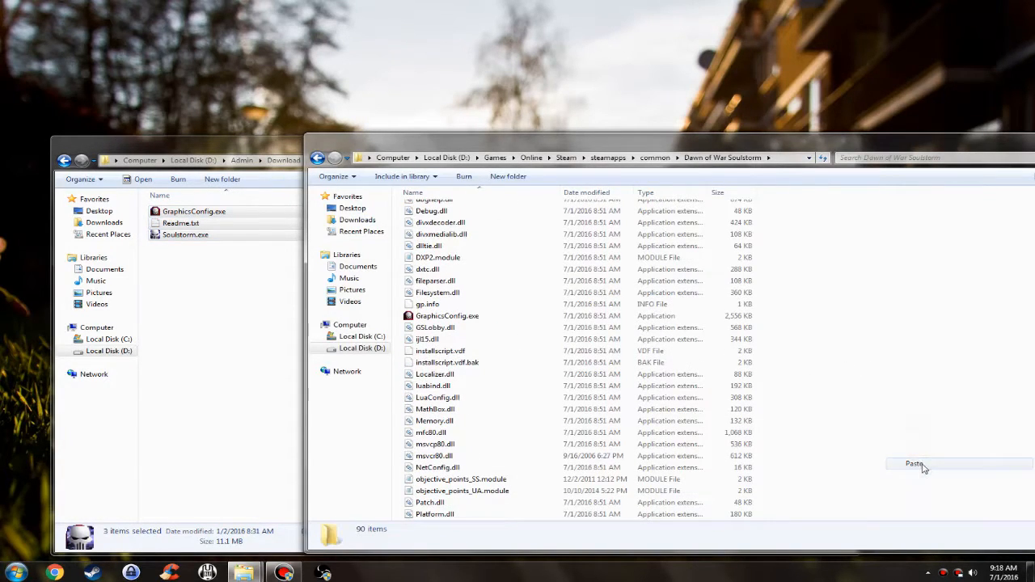
{"action": "left_click", "coordinate": [913, 463]}
{"action": "left_click", "coordinate": [444, 399]}
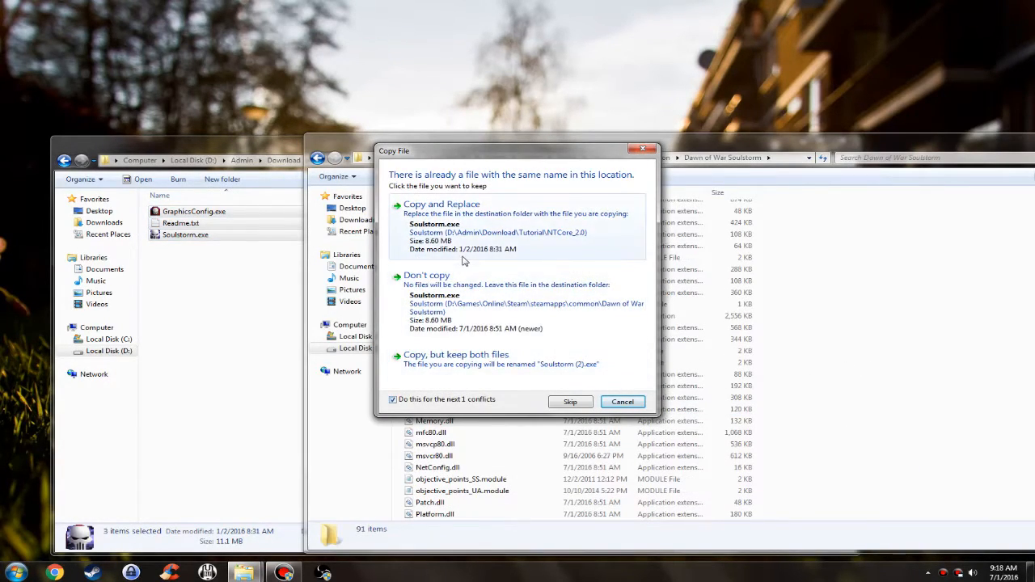
{"action": "left_click", "coordinate": [464, 261]}
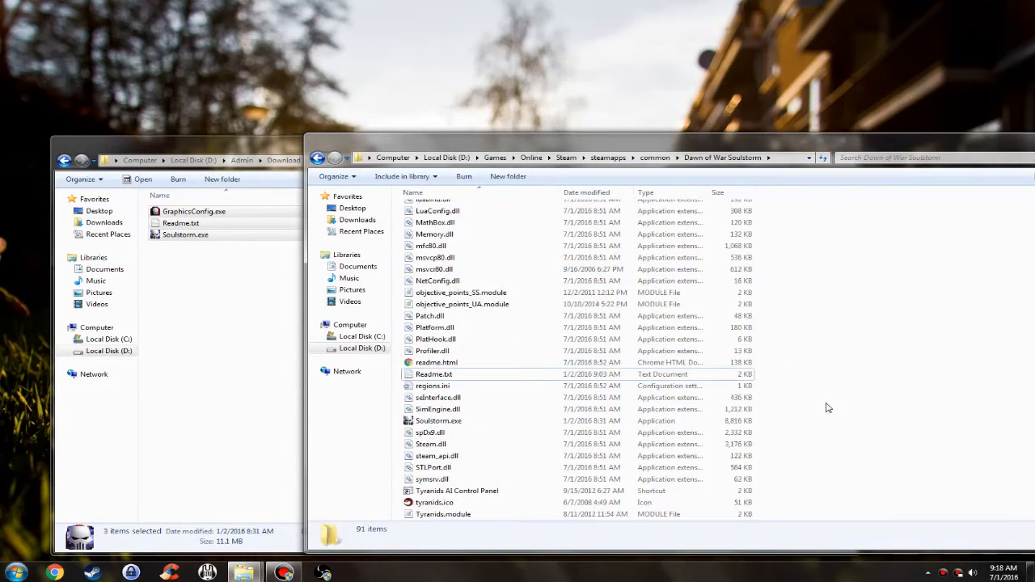
{"action": "scroll", "coordinate": [827, 408], "scroll_direction": "down", "scroll_amount": 4}
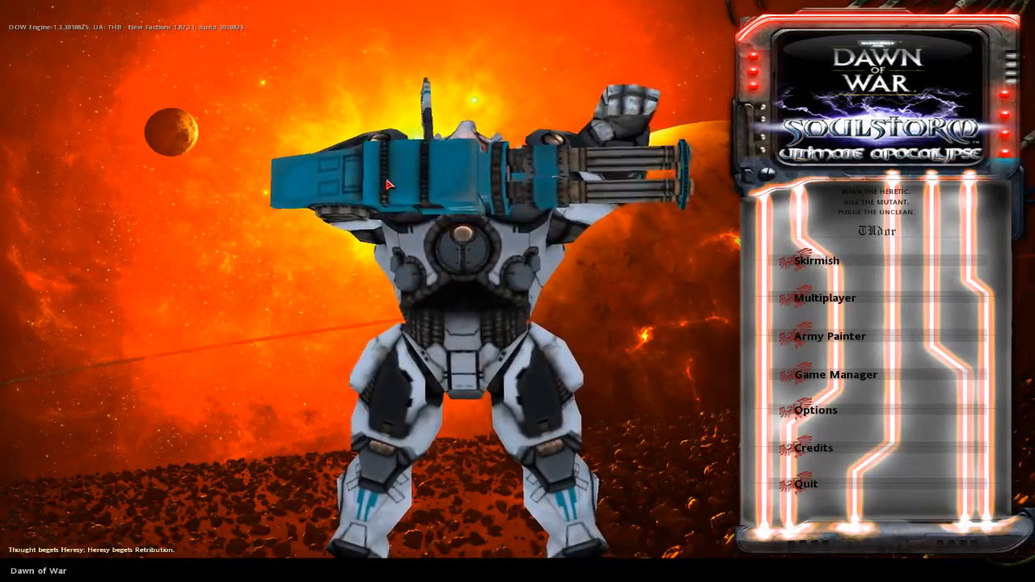
Check the Game Manager's list of installed mods in Soulstorm and return to the main menu
{"action": "left_click", "coordinate": [839, 392]}
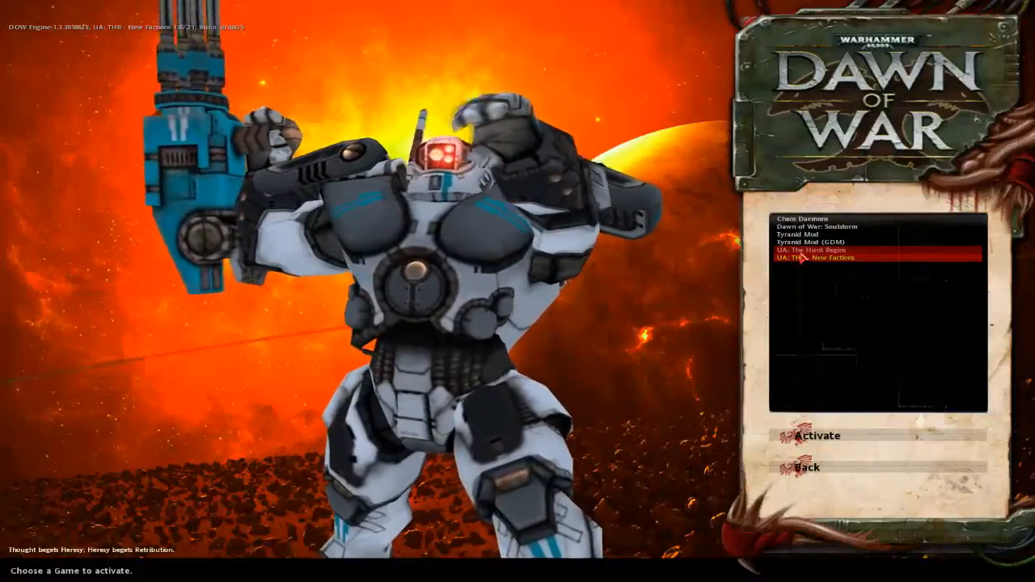
{"action": "left_click", "coordinate": [825, 466]}
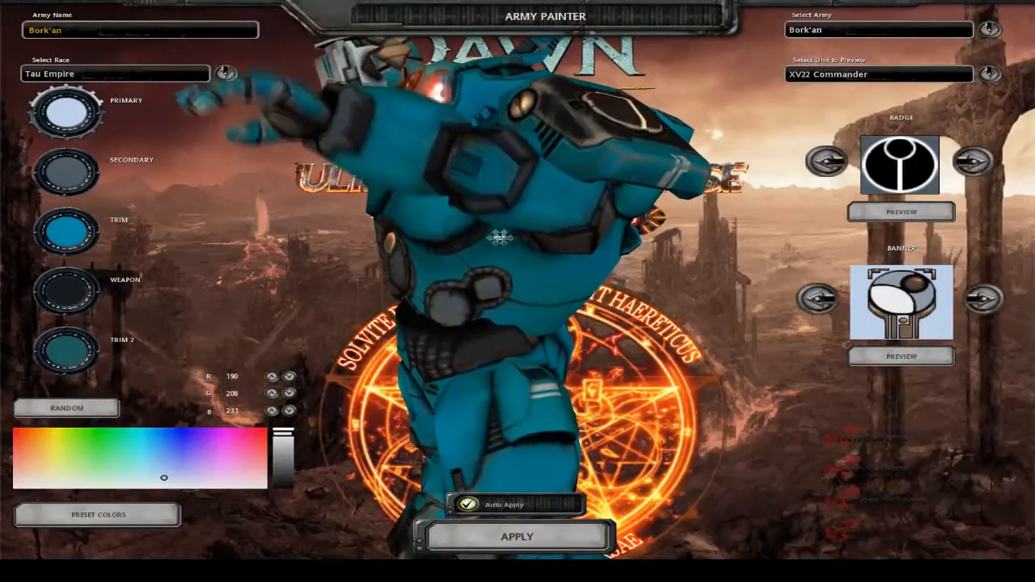
Preview the Tau Empire's Greater Knarloc, Great Ethereal and XV89 Commander units in the Army Painter
{"action": "left_click", "coordinate": [833, 74]}
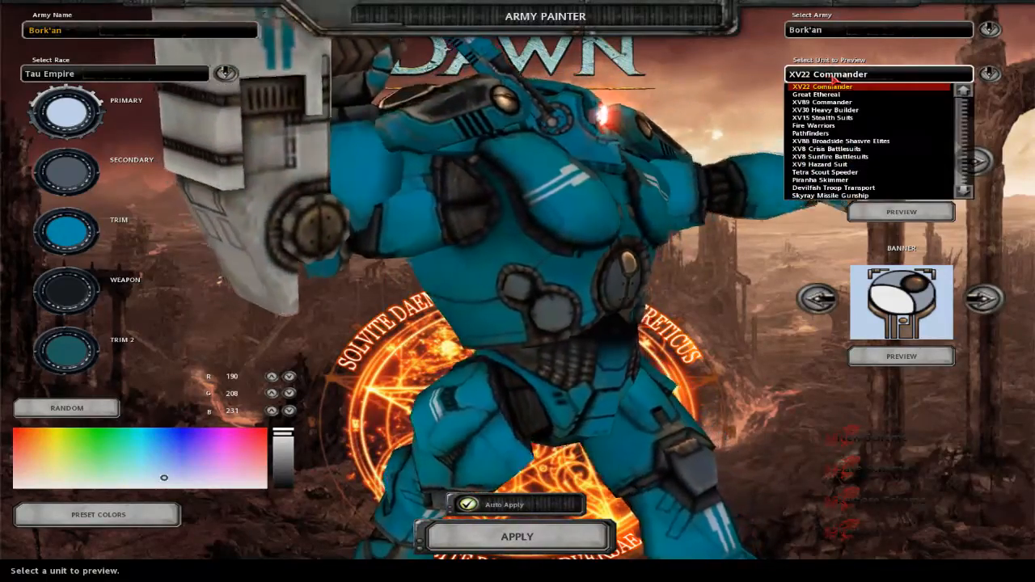
{"action": "scroll", "coordinate": [855, 144], "scroll_direction": "down", "scroll_amount": 5}
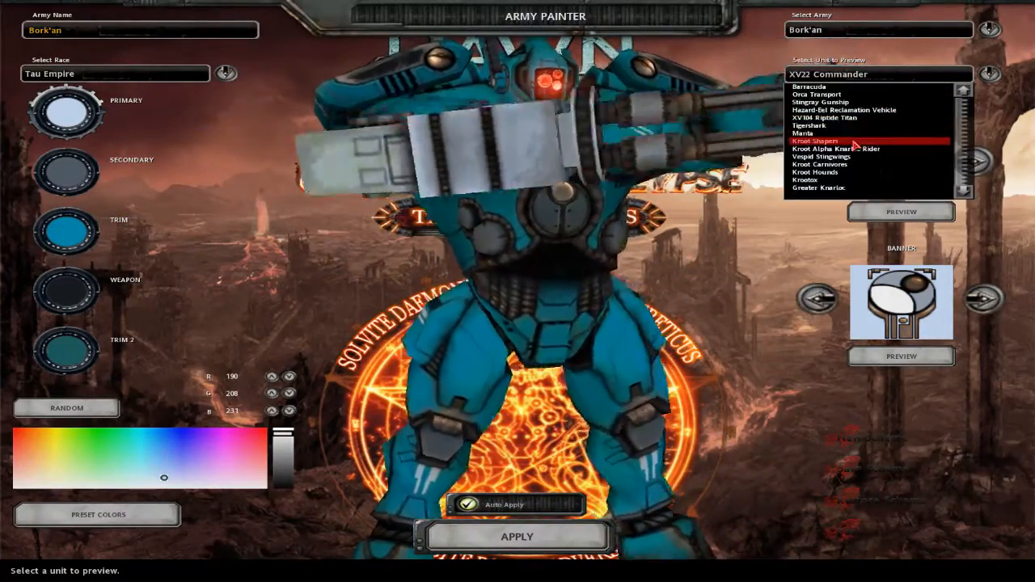
{"action": "left_click", "coordinate": [836, 189]}
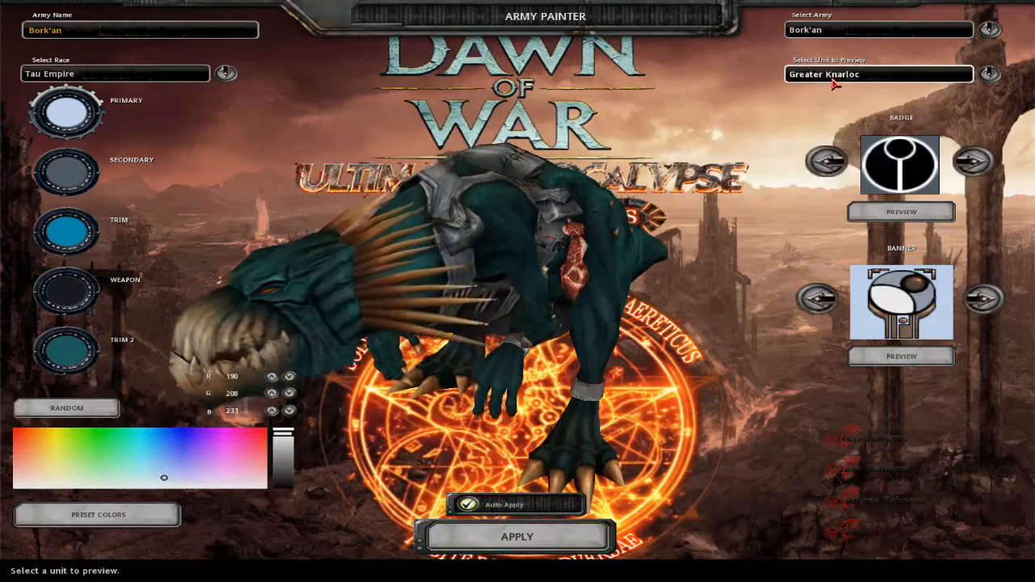
{"action": "left_click", "coordinate": [845, 74]}
{"action": "left_click", "coordinate": [854, 94]}
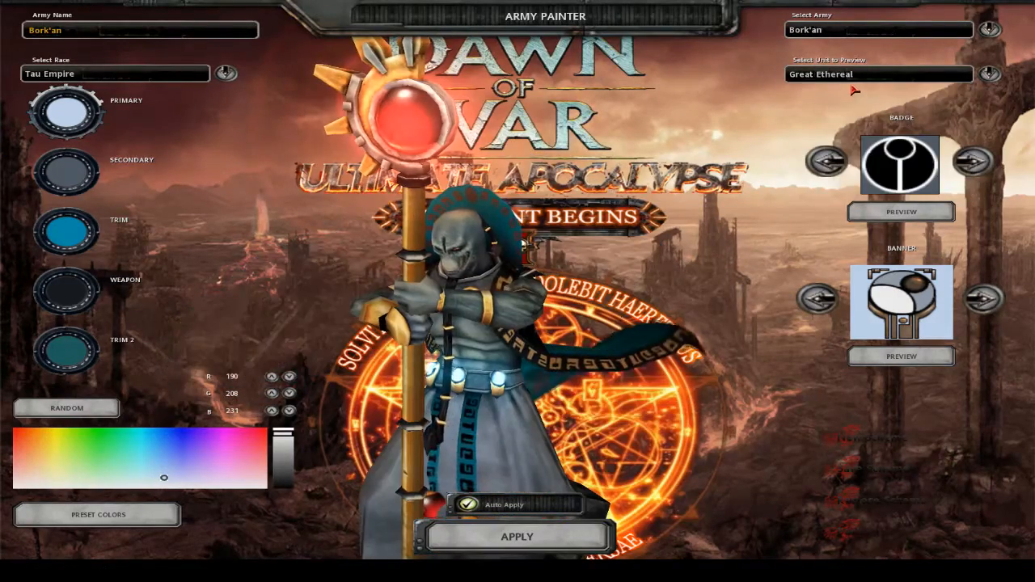
{"action": "left_click", "coordinate": [861, 77]}
{"action": "left_click", "coordinate": [857, 101]}
Preview the Tau Empire's XV30 Heavy Builder, XV15 Stealth Suits, Fire Warriors and Pathfinders in the Army Painter
{"action": "left_click", "coordinate": [861, 73]}
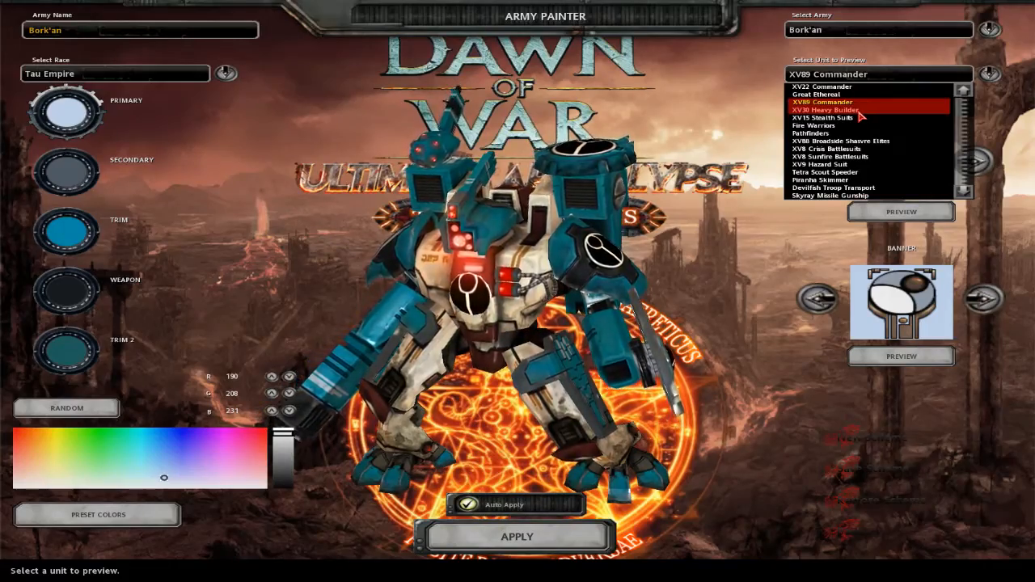
{"action": "left_click", "coordinate": [858, 111]}
{"action": "left_click", "coordinate": [857, 74]}
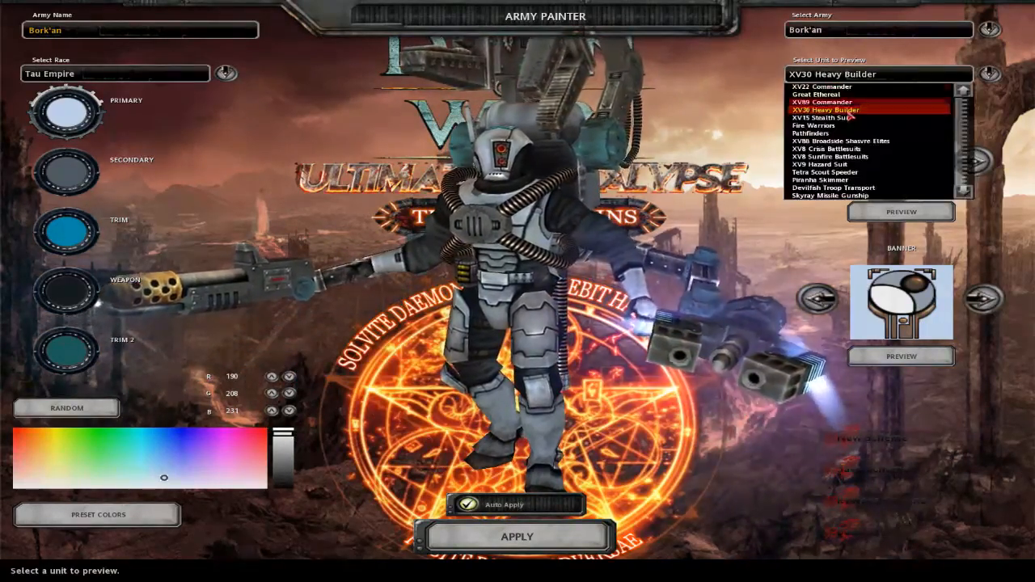
{"action": "left_click", "coordinate": [849, 118]}
{"action": "left_click", "coordinate": [837, 74]}
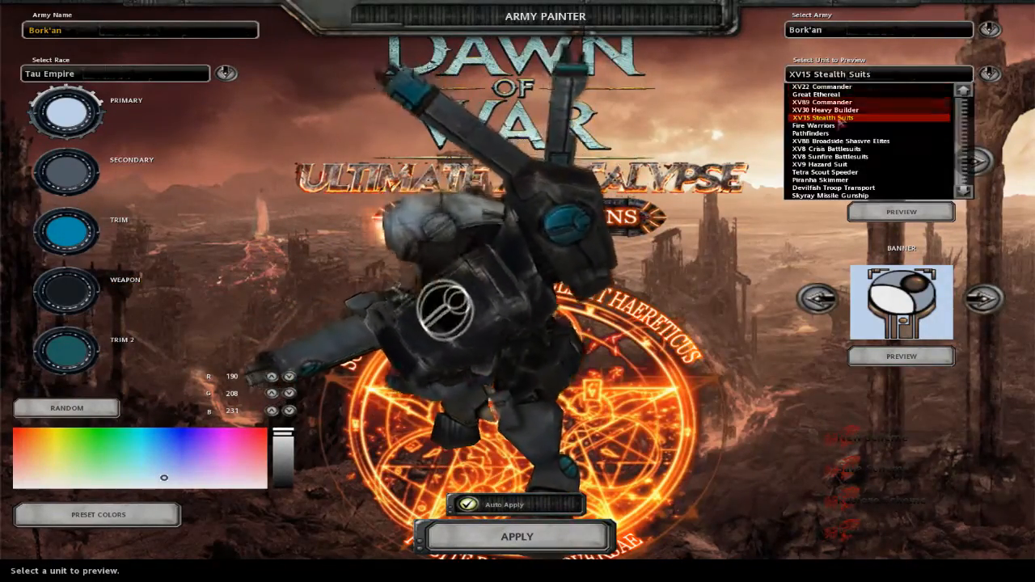
{"action": "left_click", "coordinate": [838, 118]}
{"action": "left_click", "coordinate": [843, 78]}
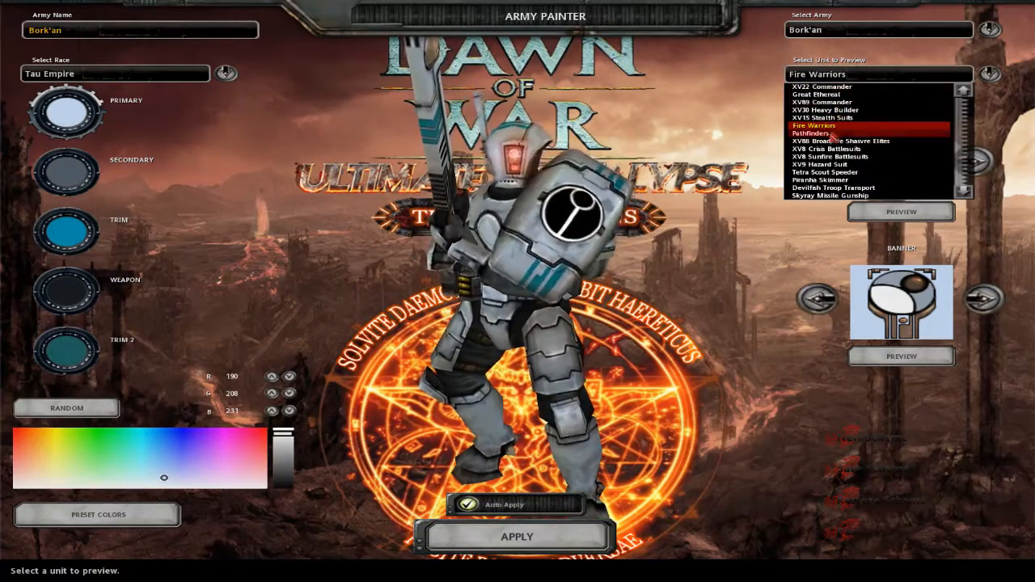
{"action": "left_click", "coordinate": [833, 132]}
Preview the XV88 Broadside Shasvre Elites, XV8 Crisis Battlesuits and XV8 Sunfire Battlesuits in the Army Painter
{"action": "left_click", "coordinate": [853, 78]}
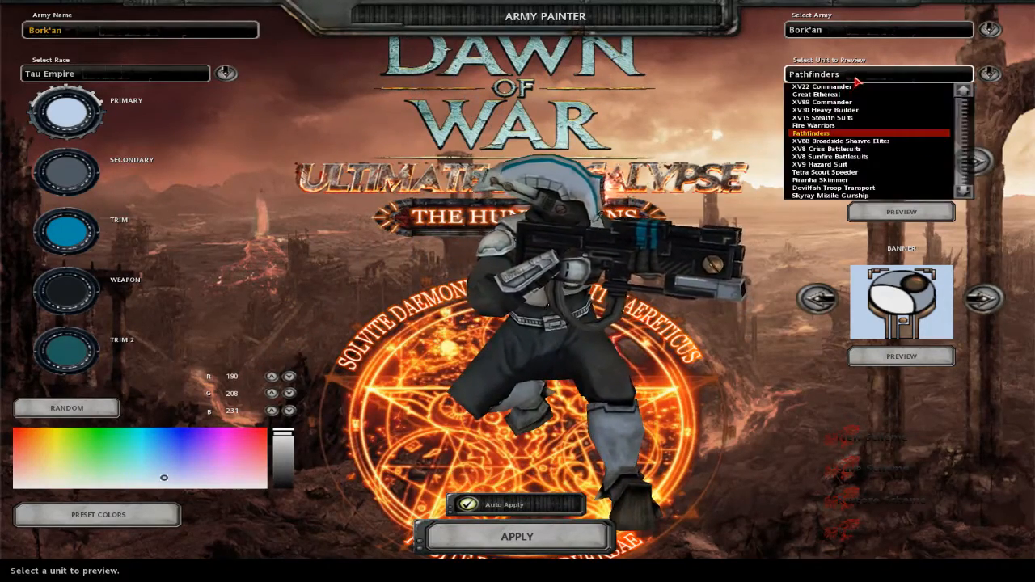
{"action": "left_click", "coordinate": [856, 79]}
{"action": "left_click", "coordinate": [861, 78]}
{"action": "left_click", "coordinate": [849, 140]}
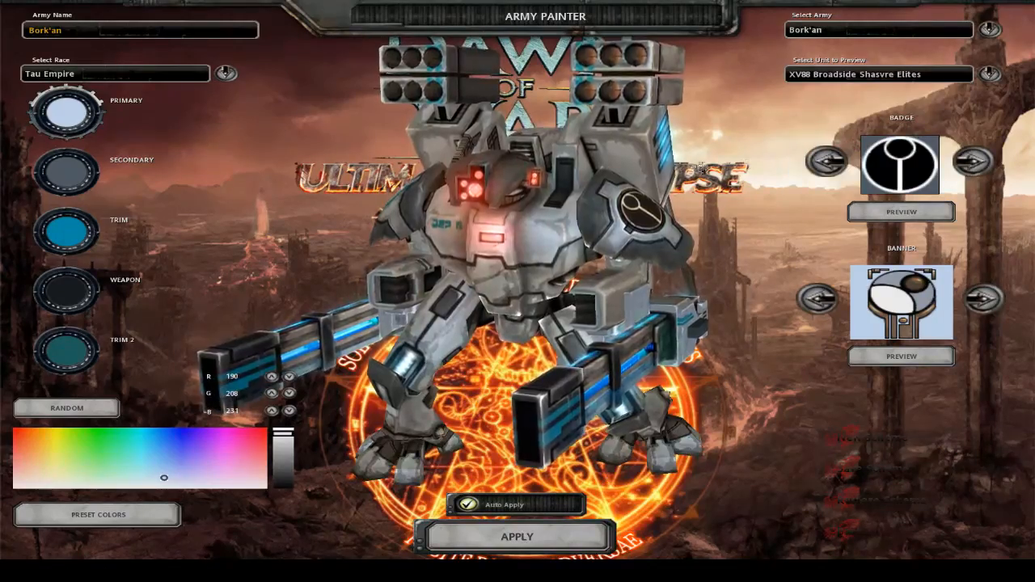
{"action": "left_click", "coordinate": [818, 79]}
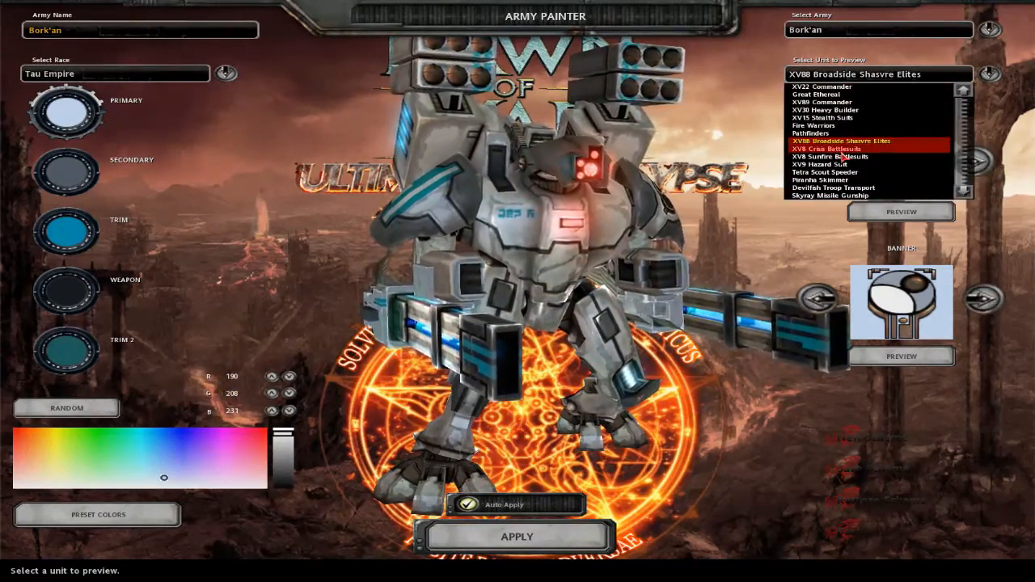
{"action": "left_click", "coordinate": [841, 149]}
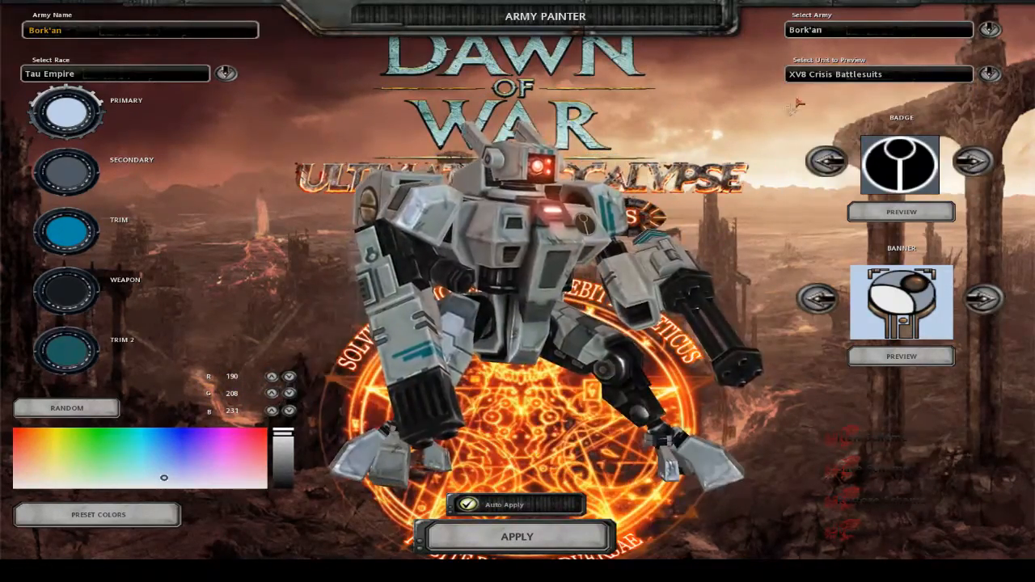
{"action": "left_click", "coordinate": [836, 77]}
{"action": "left_click", "coordinate": [848, 157]}
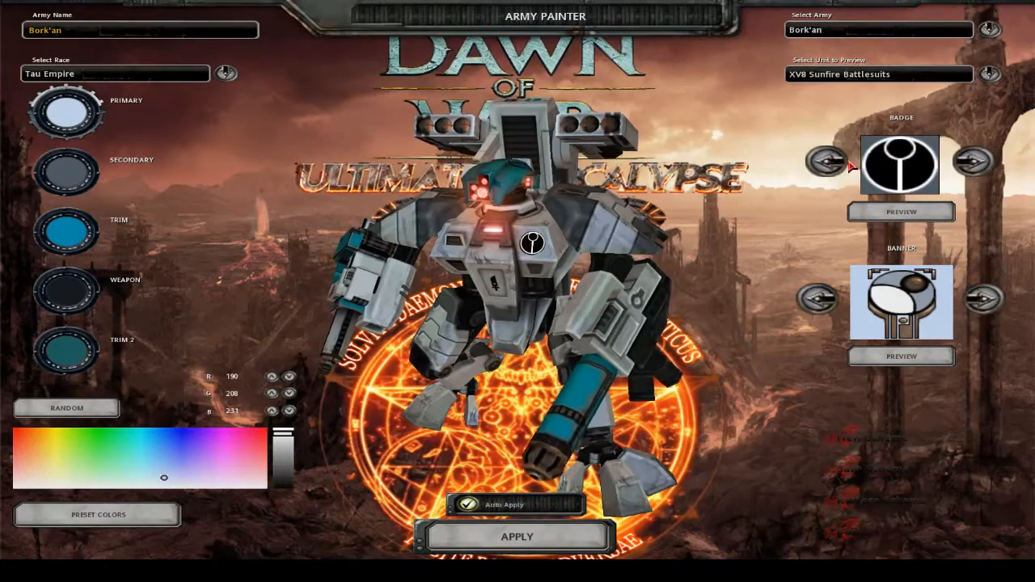
Preview the Tau Empire's XV9 Hazard Suit, Tetra Scout Speeder and Devilfish Troop Transport in the Army Painter
{"action": "left_click", "coordinate": [867, 75]}
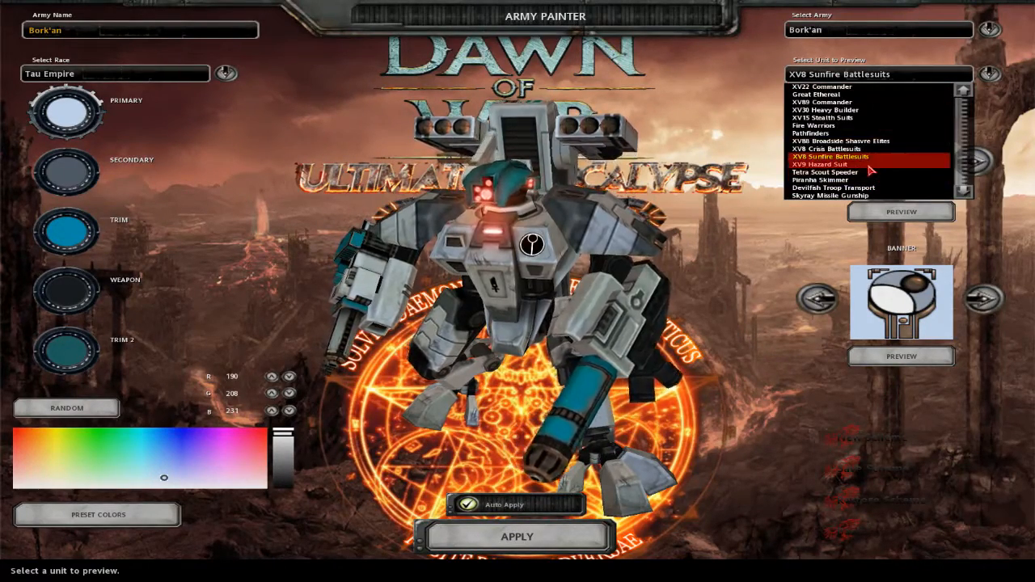
{"action": "left_click", "coordinate": [833, 164]}
{"action": "left_click", "coordinate": [808, 74]}
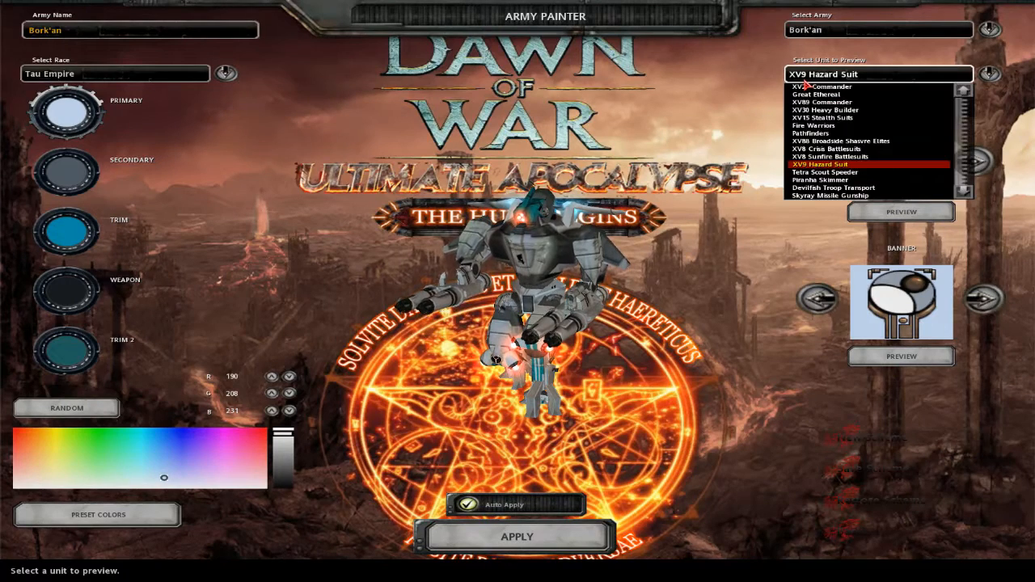
{"action": "left_click", "coordinate": [841, 172]}
{"action": "left_click", "coordinate": [857, 75]}
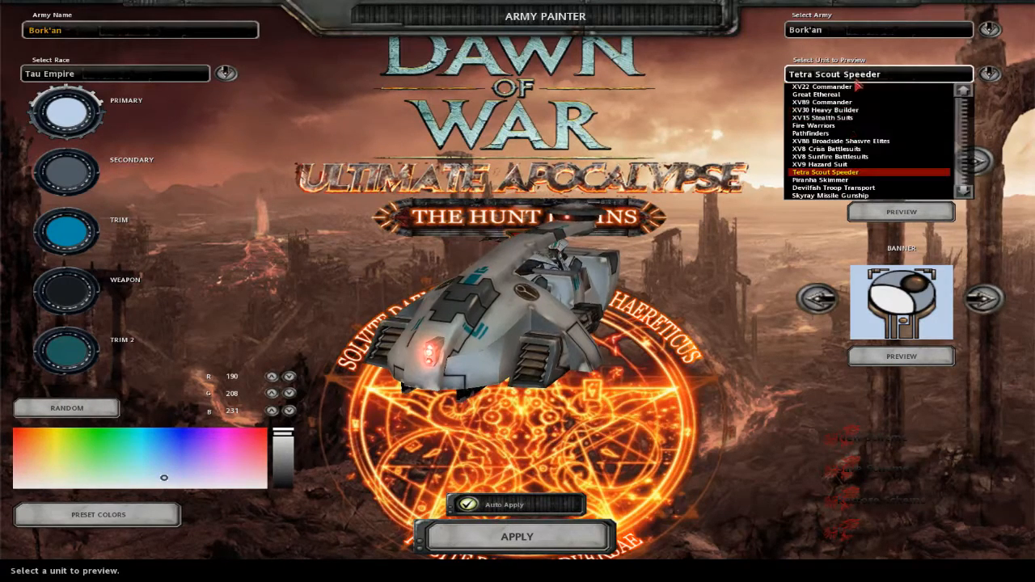
{"action": "left_click", "coordinate": [841, 188]}
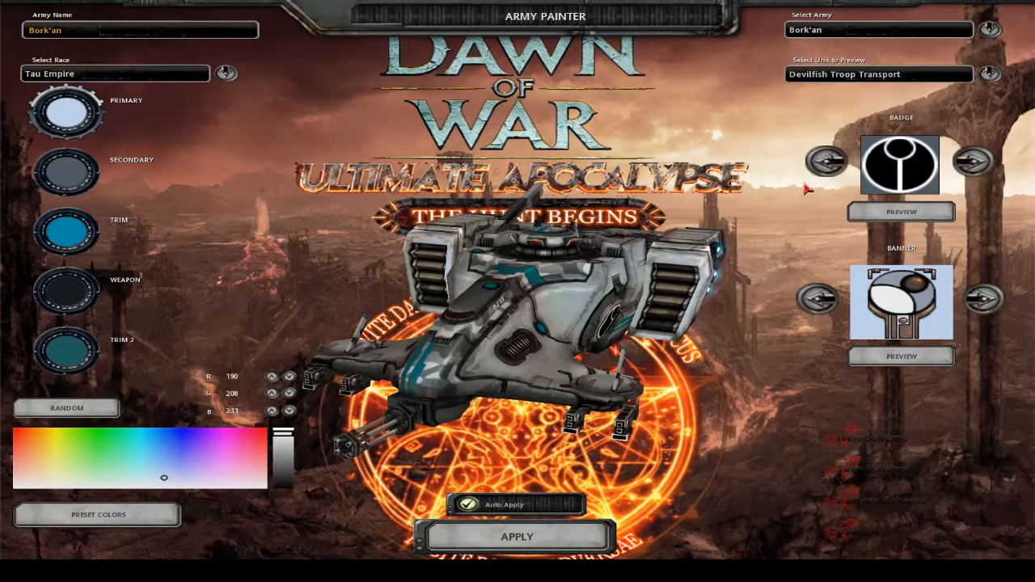
Preview the Tau Empire's Hazard-Eel Reclamation Vehicle, rotate its model to inspect it, and return to the main menu
{"action": "left_click", "coordinate": [867, 76]}
{"action": "scroll", "coordinate": [849, 171], "scroll_direction": "down", "scroll_amount": 11}
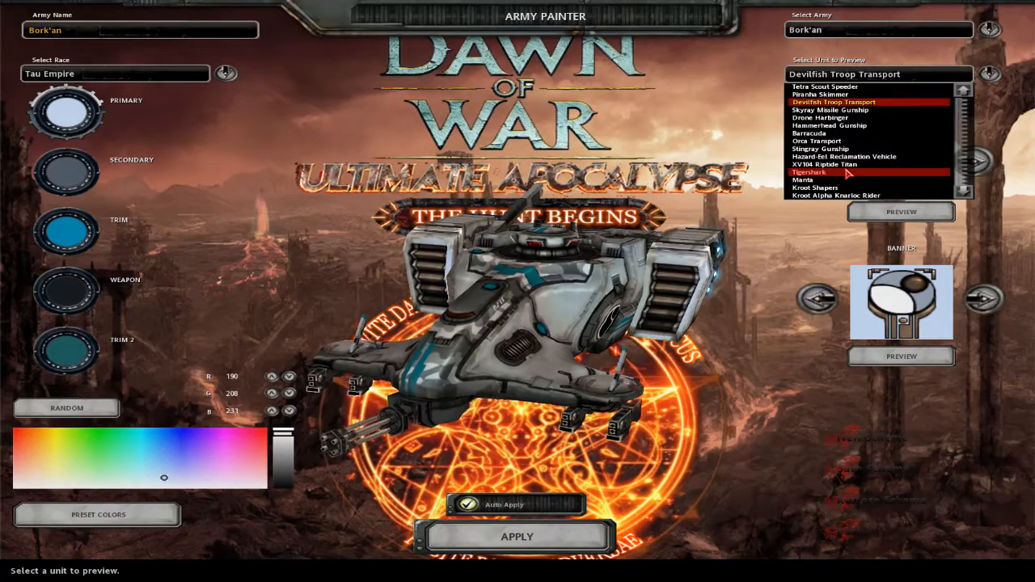
{"action": "left_click", "coordinate": [843, 157]}
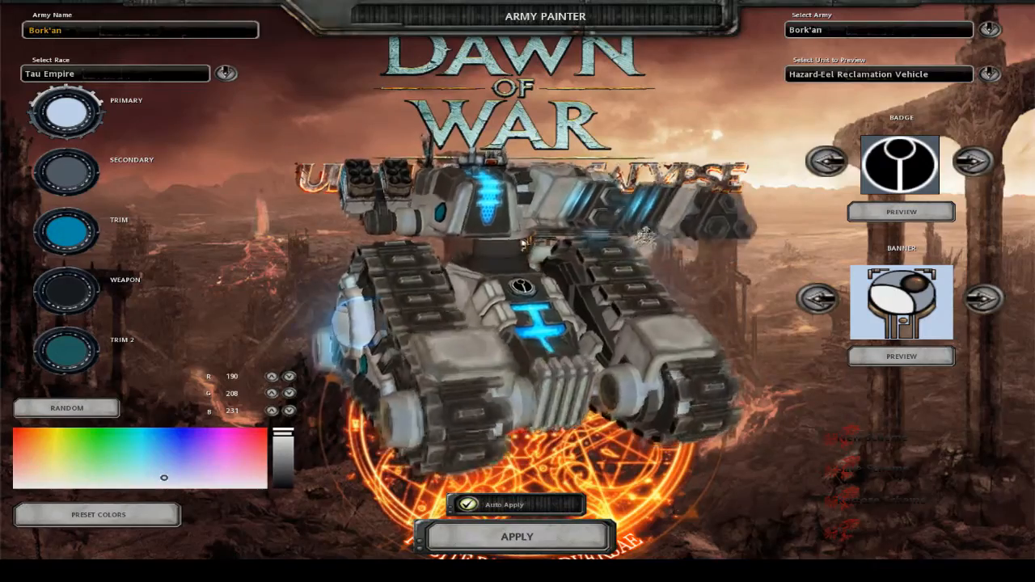
{"action": "left_click_drag", "start_coordinate": [519, 210], "coordinate": [602, 205]}
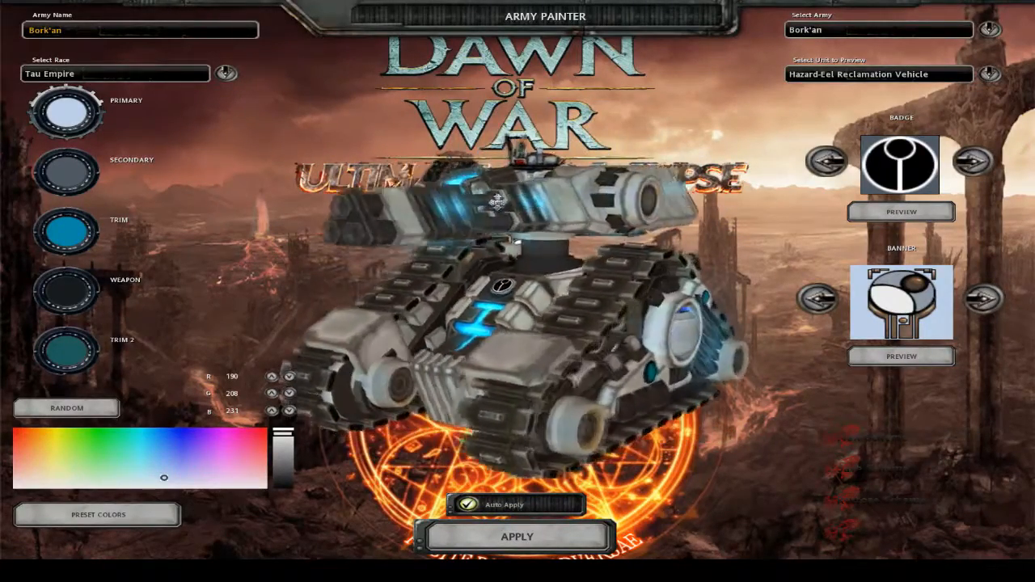
{"action": "left_click", "coordinate": [921, 533]}
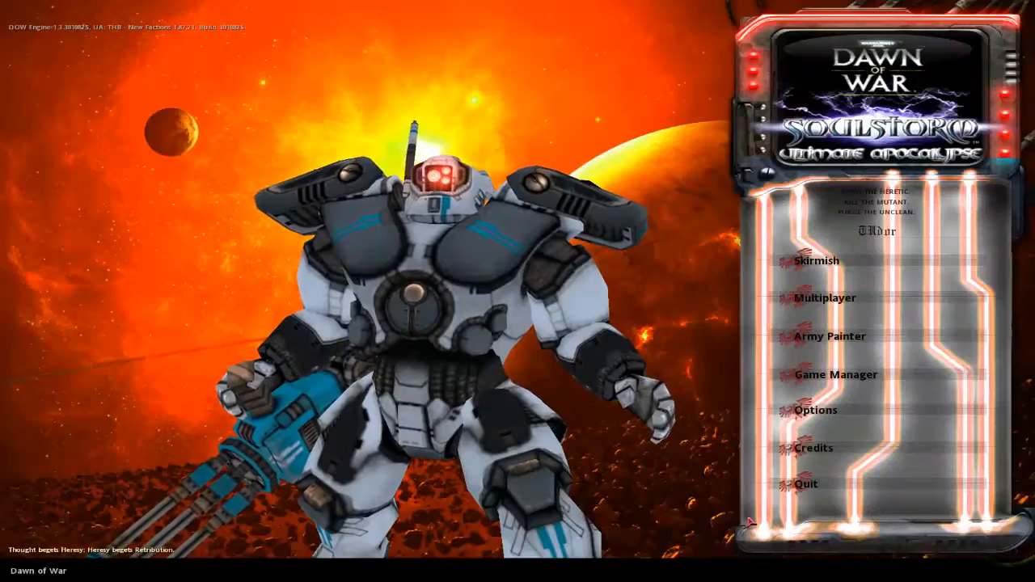